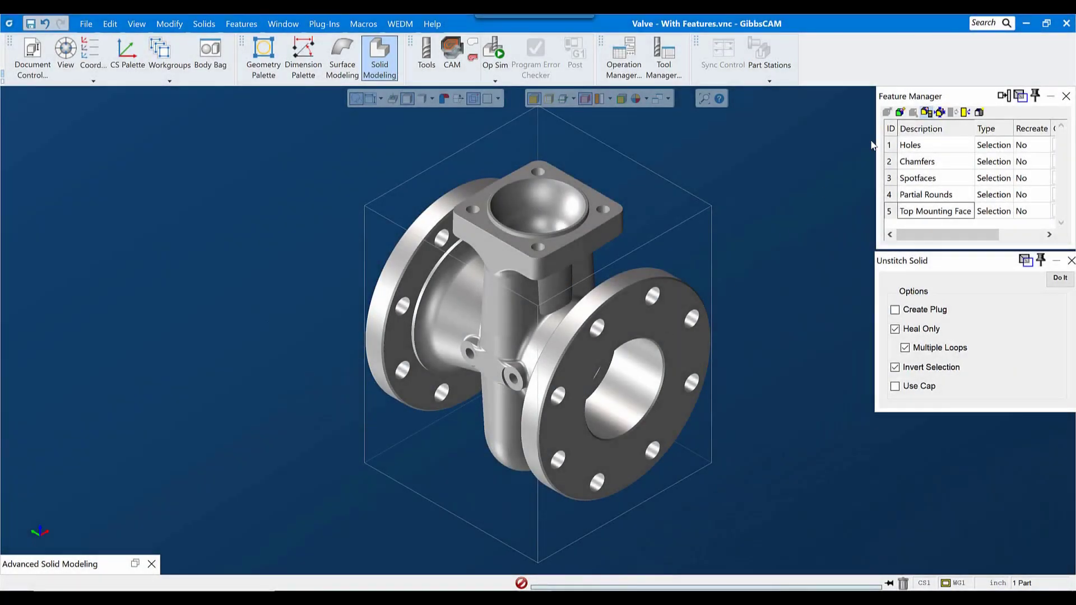
- Unstitch the Holes feature group and the Chamfers feature group from the valve solid
left_click(916, 145)
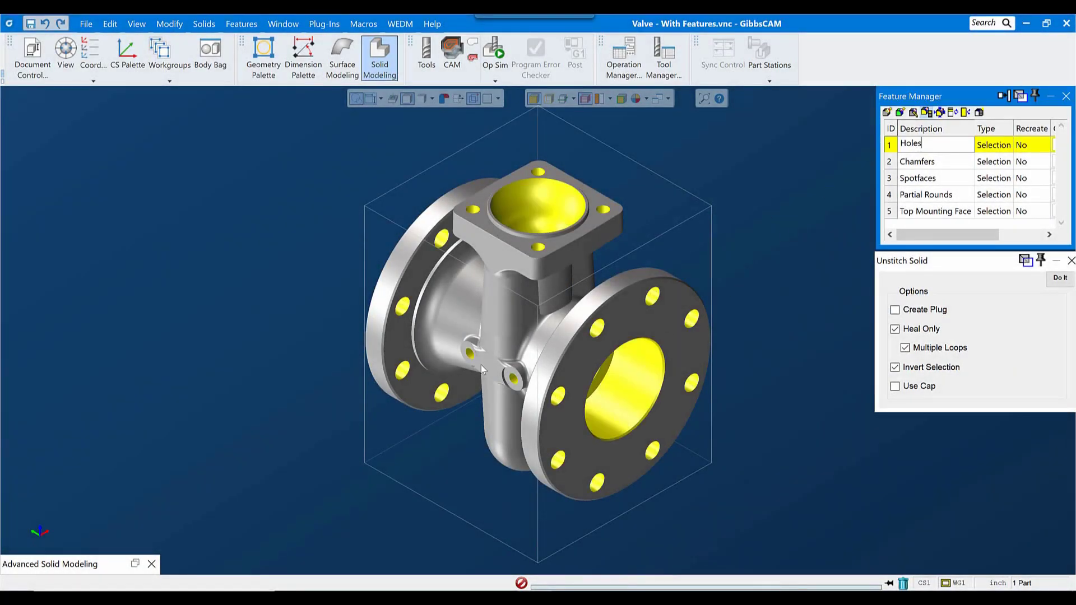
left_click(1060, 278)
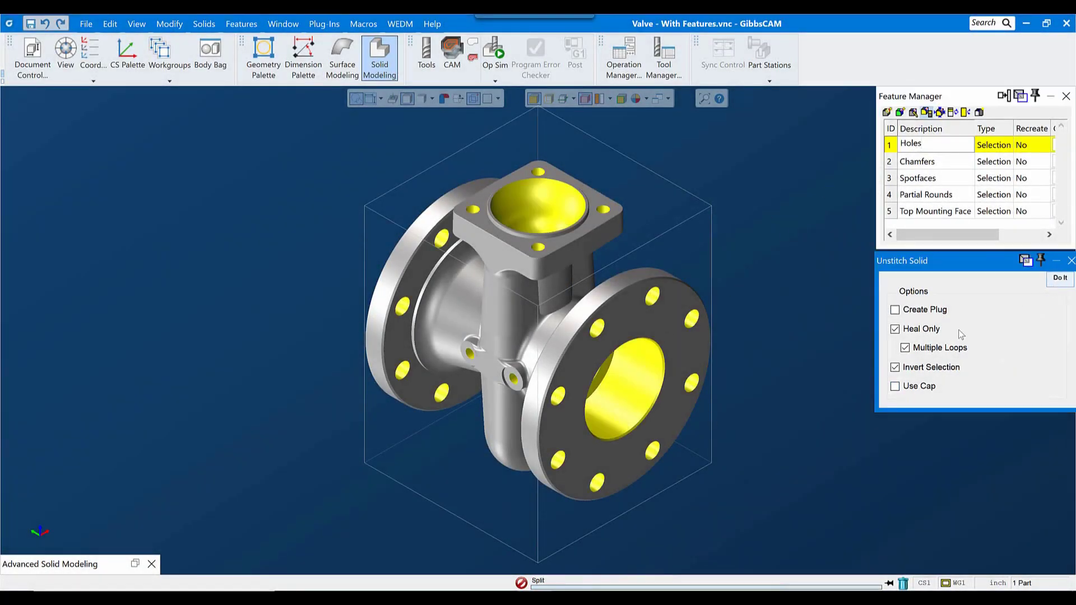
left_click(918, 162)
scroll(589, 412, "up", 5)
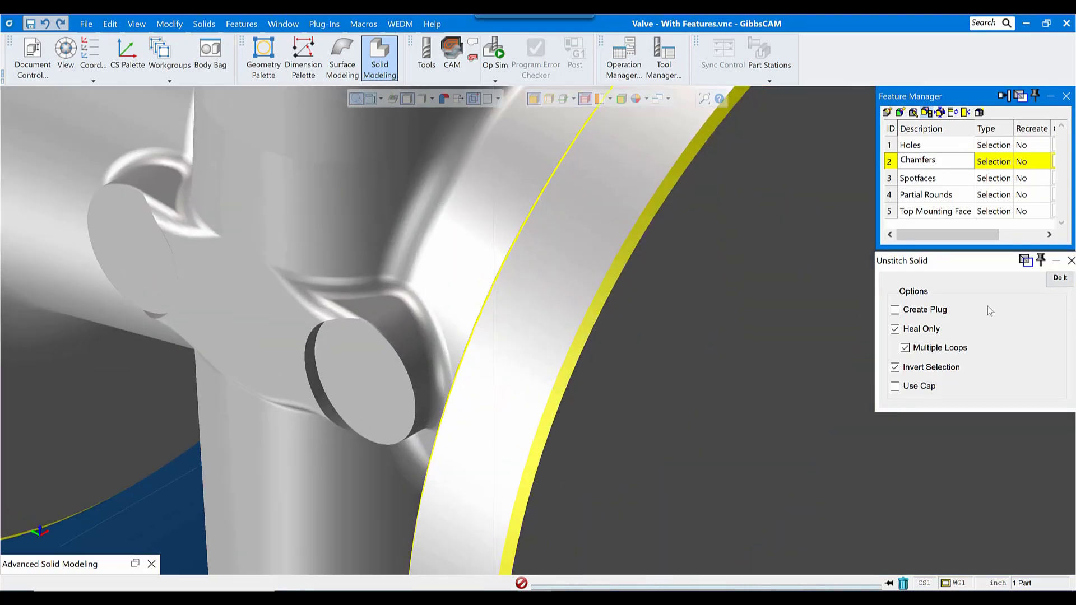
left_click(1059, 281)
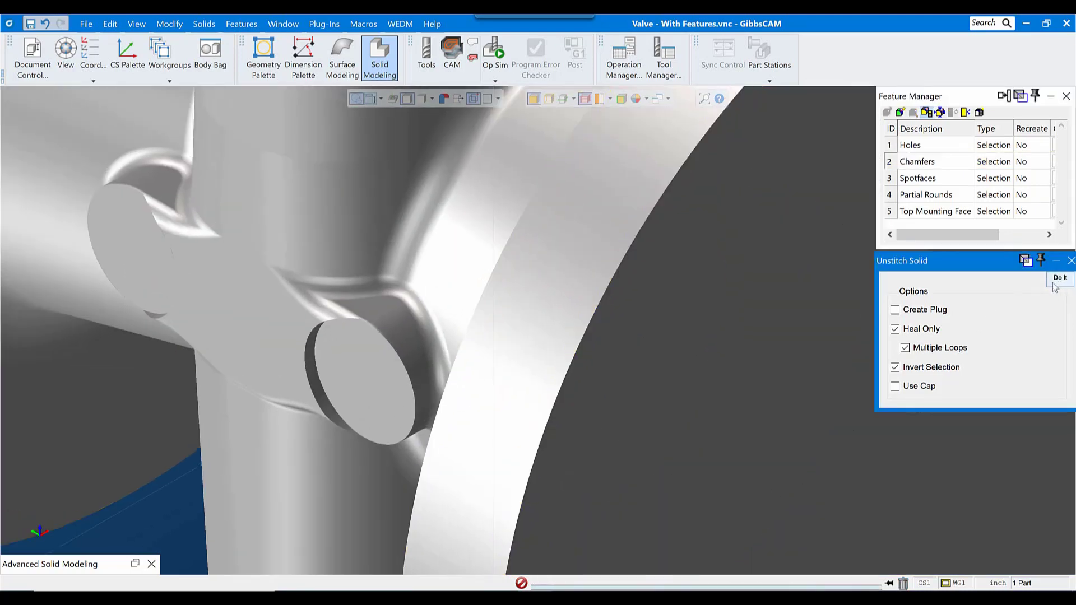
- Unstitch the Spotfaces feature group from the two bosses on the valve body
key("ctrl+u")
left_click(920, 178)
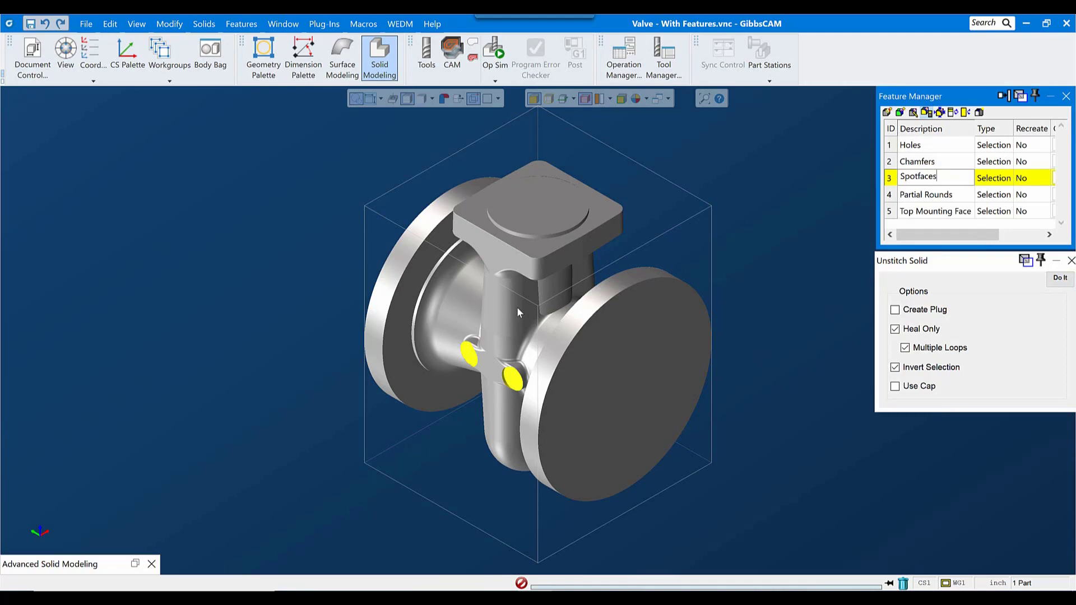
scroll(488, 359, "up", 5)
left_click(1059, 281)
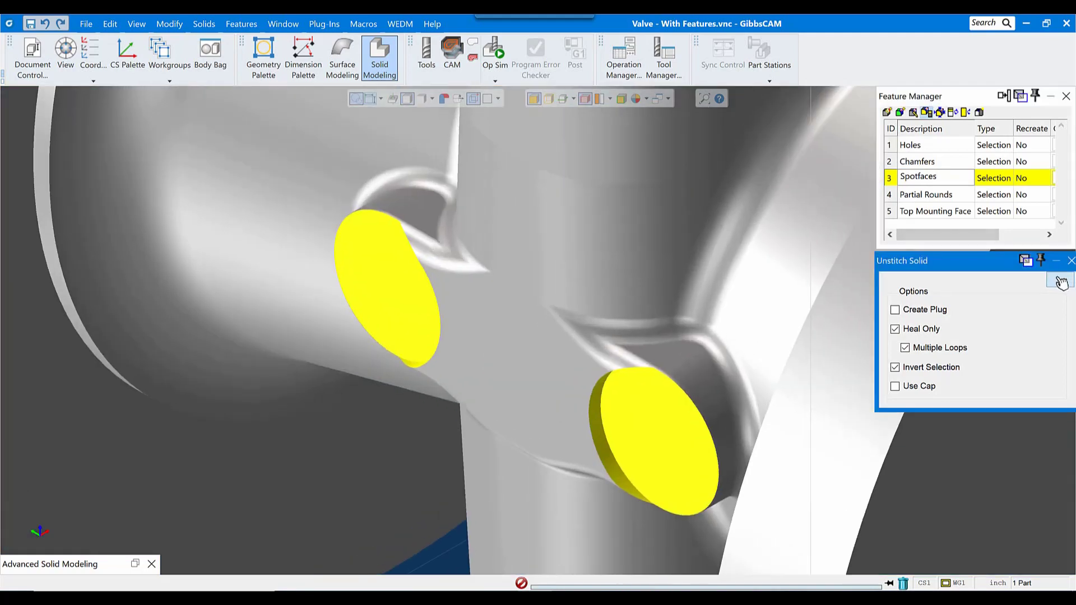
- Unstitch the Partial Rounds feature group along the upper edge of the valve's square mounting flange
key("ctrl+u")
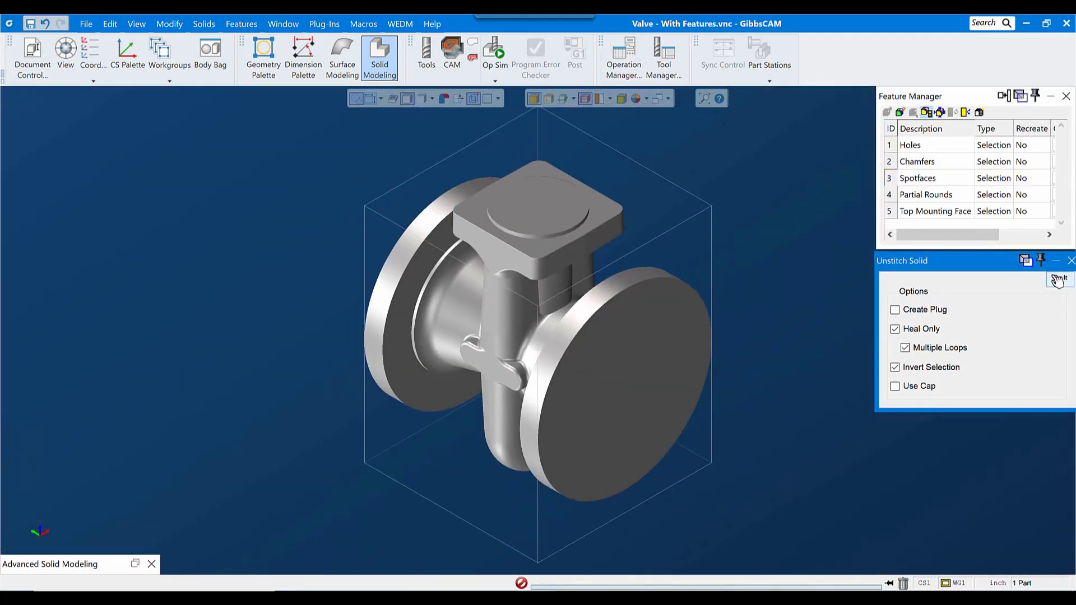
double_click(949, 195)
scroll(494, 234, "up", 5)
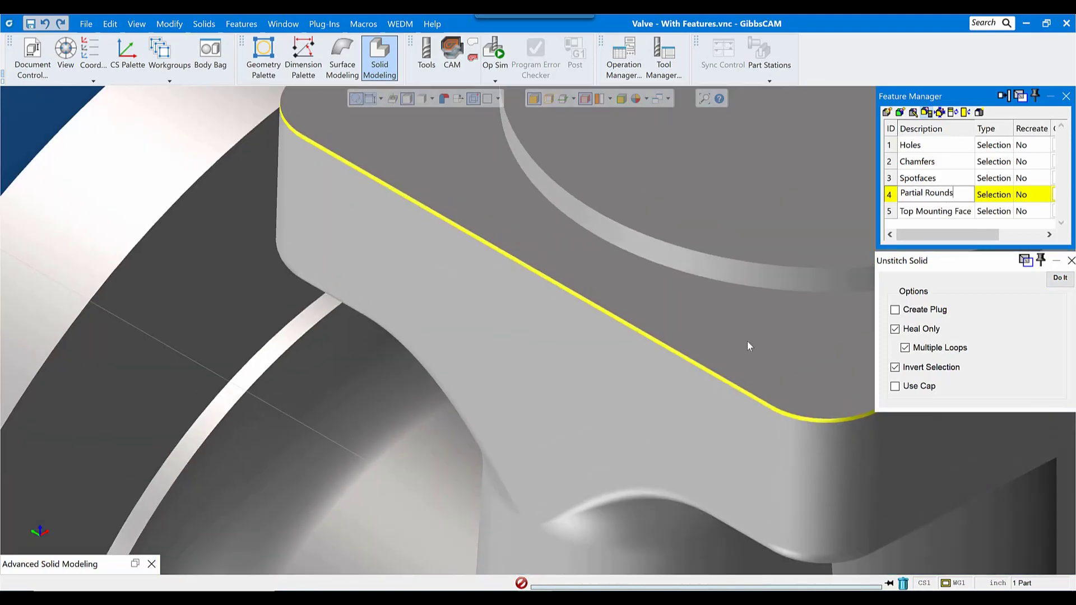
left_click(1060, 283)
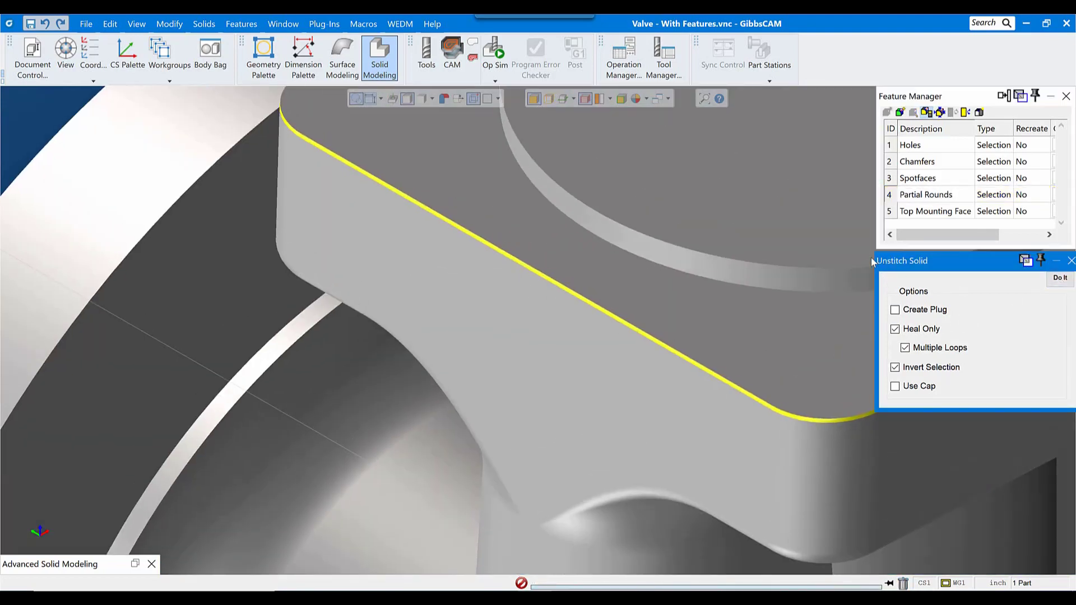
- Unstitch the Top Mounting Face feature group from the valve's square upper flange
key("ctrl+f")
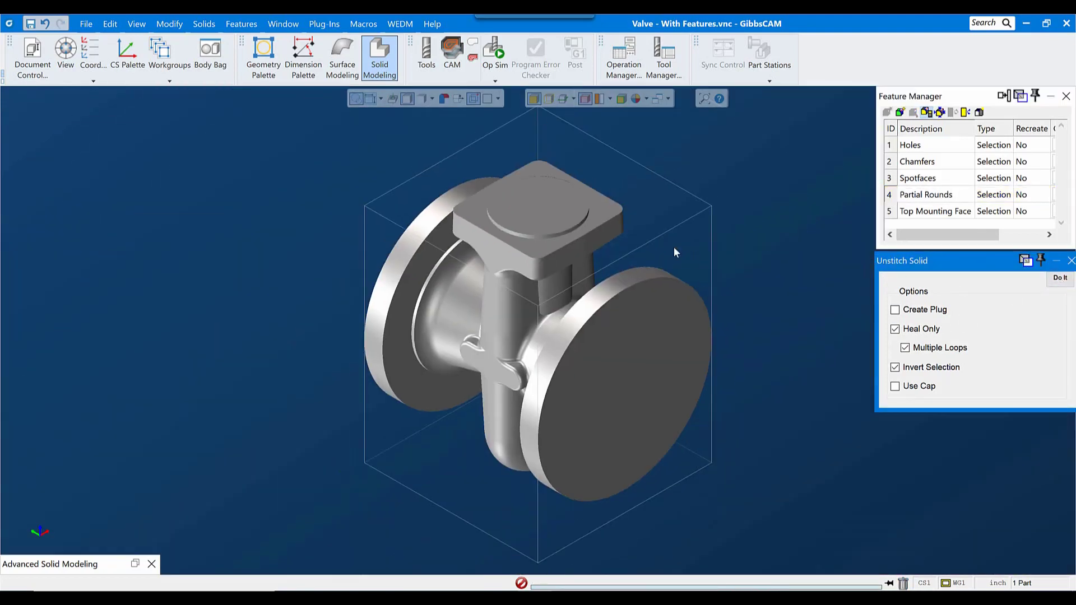
left_click(935, 212)
scroll(583, 274, "up", 5)
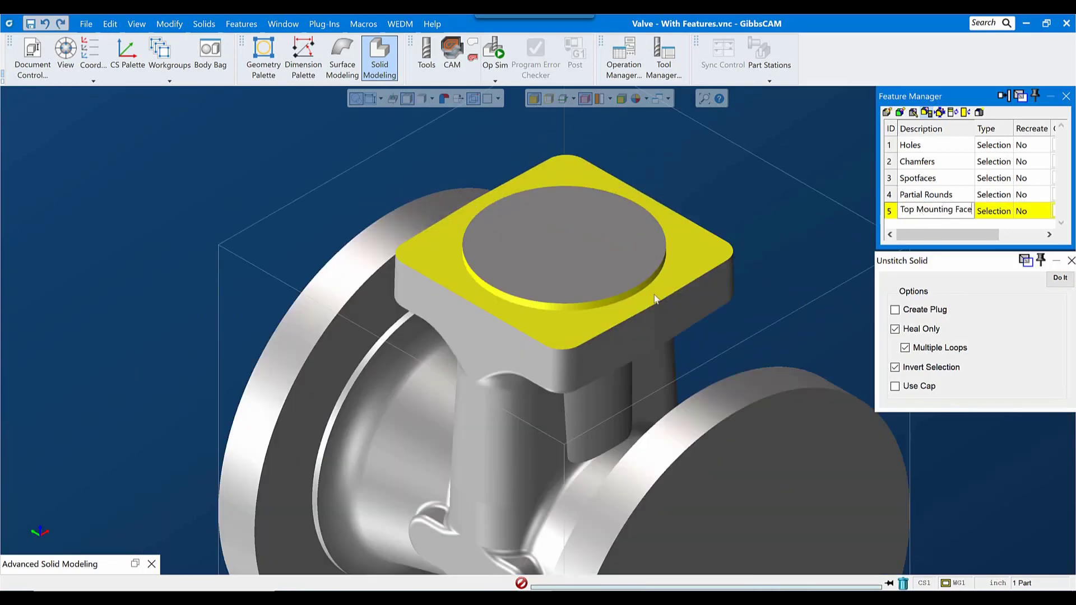
left_click(1060, 279)
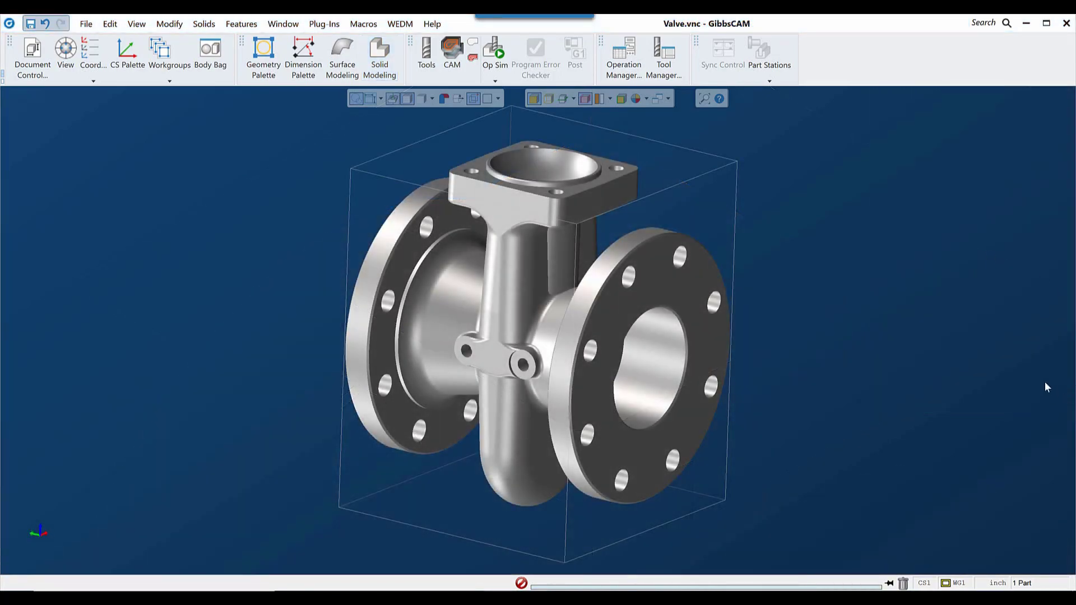
- Duplicate the valve solid, keep one copy in the Body Bag as a backup, and leave the working copy deselected
middle_click_drag(808, 366, 730, 262)
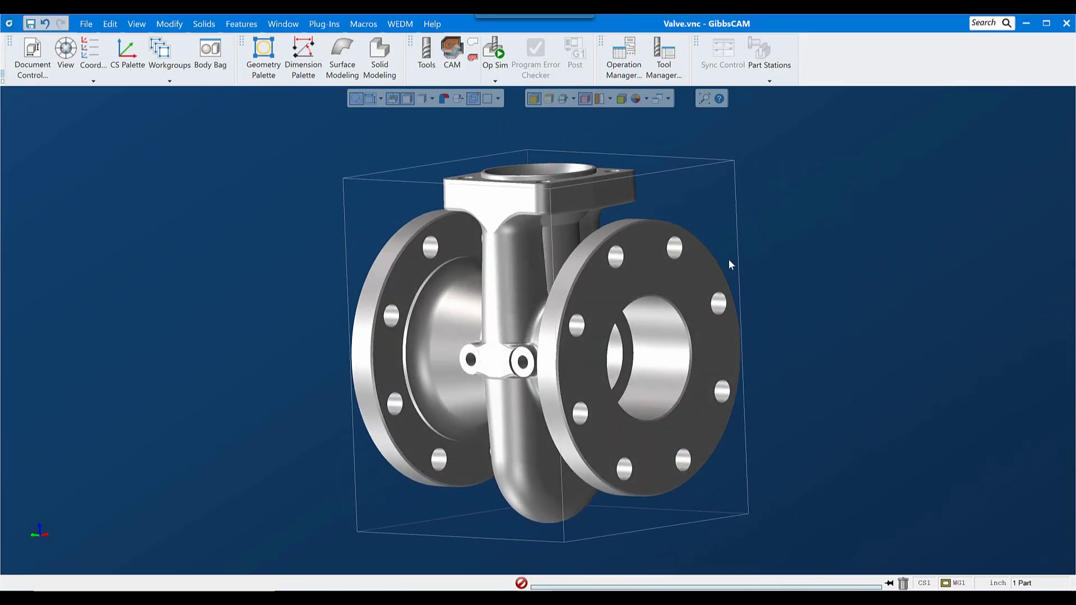
middle_click_drag(675, 324, 707, 314)
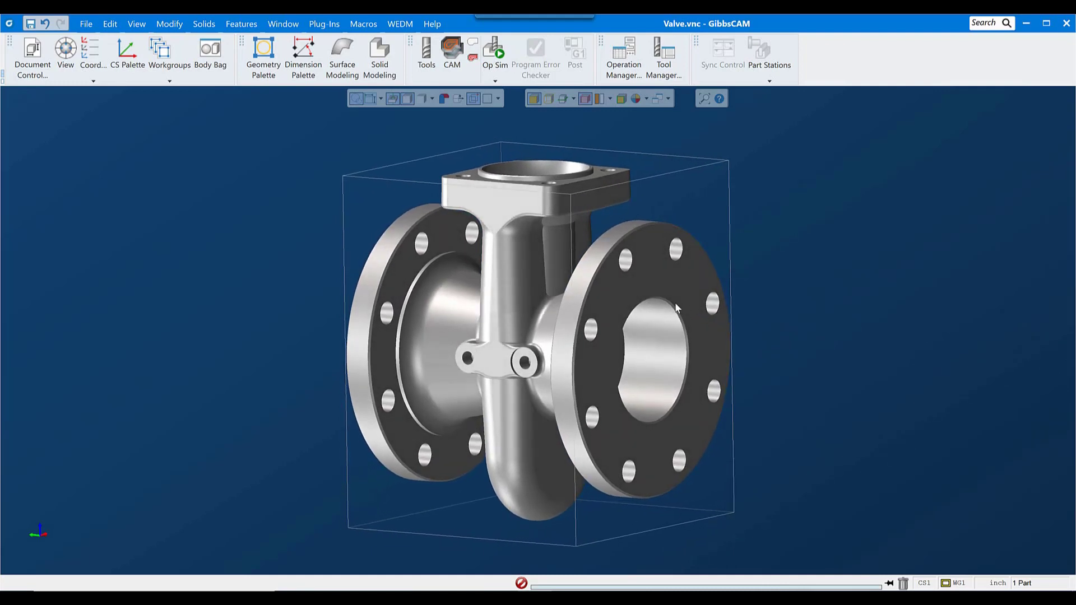
double_click(610, 298)
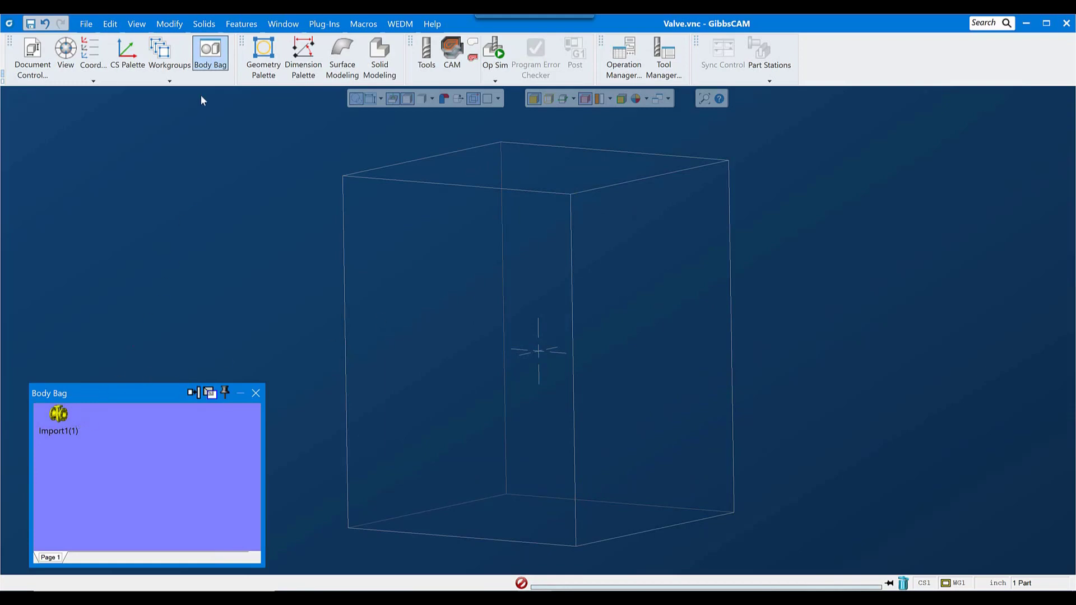
left_click(168, 24)
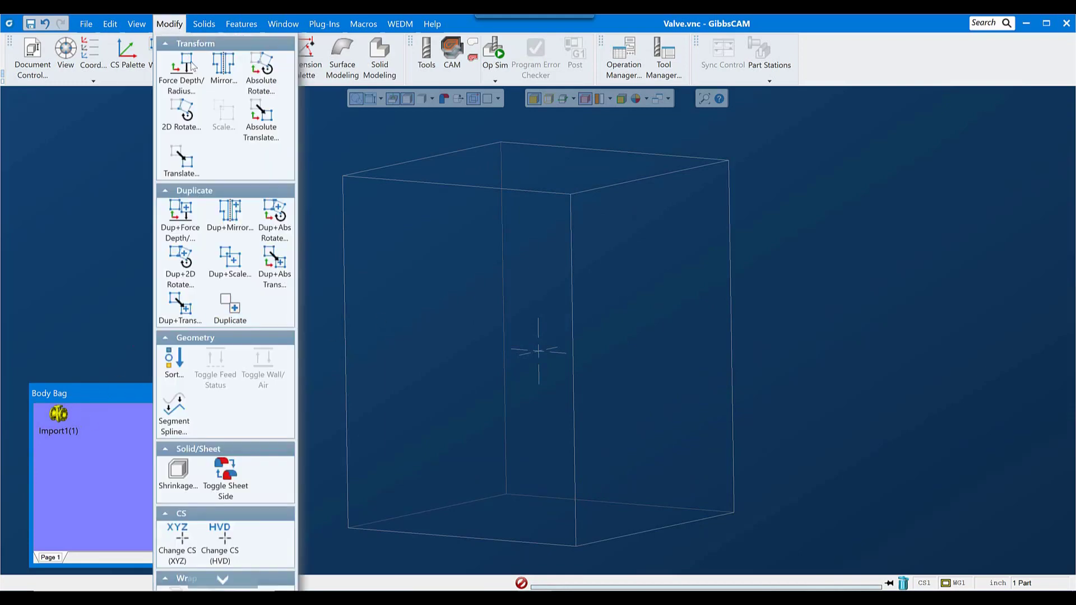
left_click(239, 324)
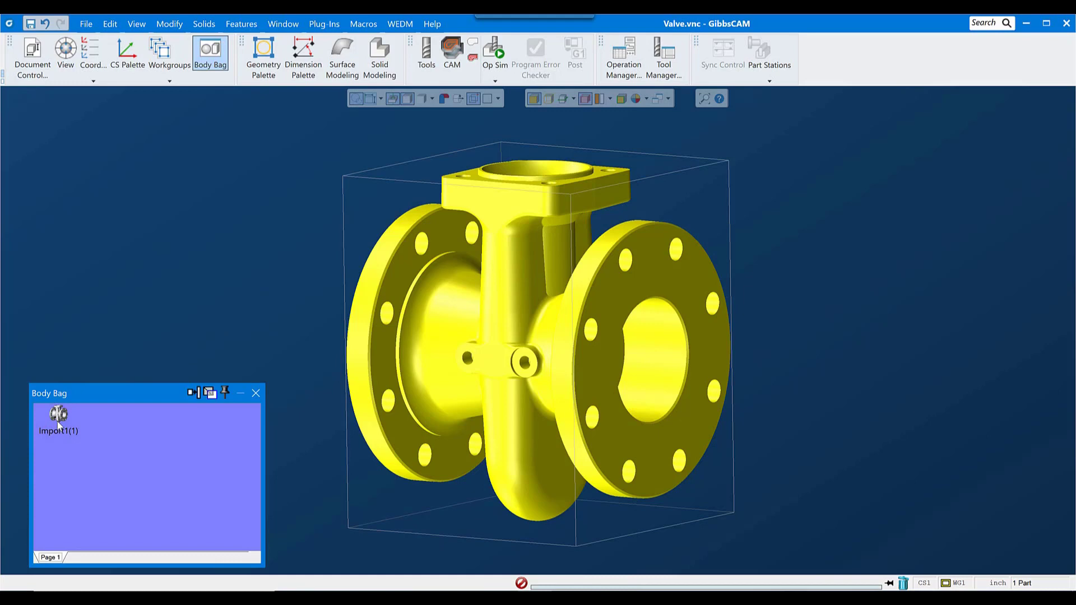
left_click(256, 394)
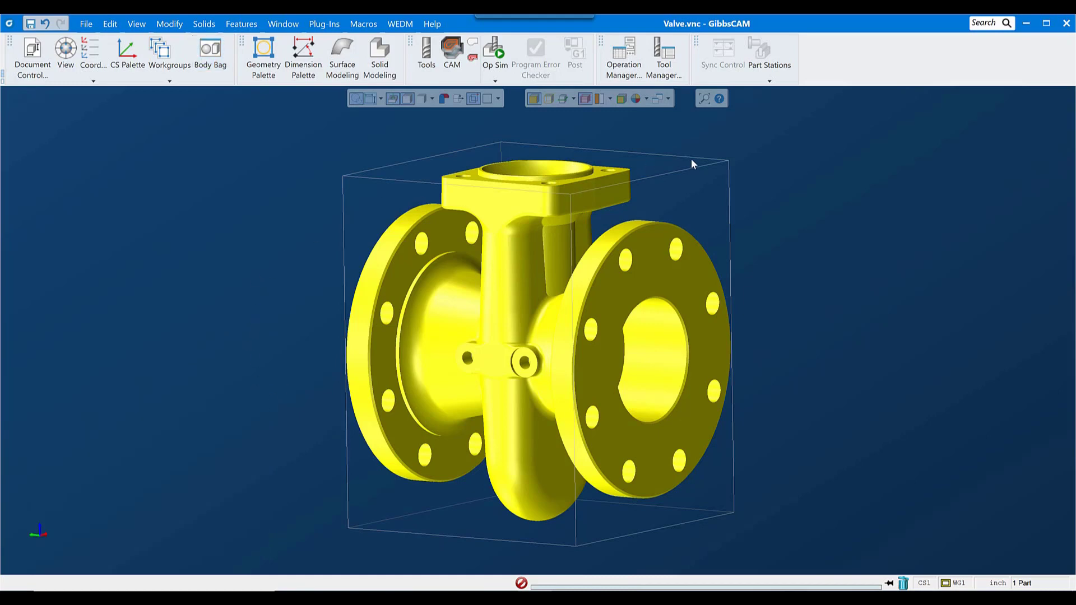
left_click(755, 217)
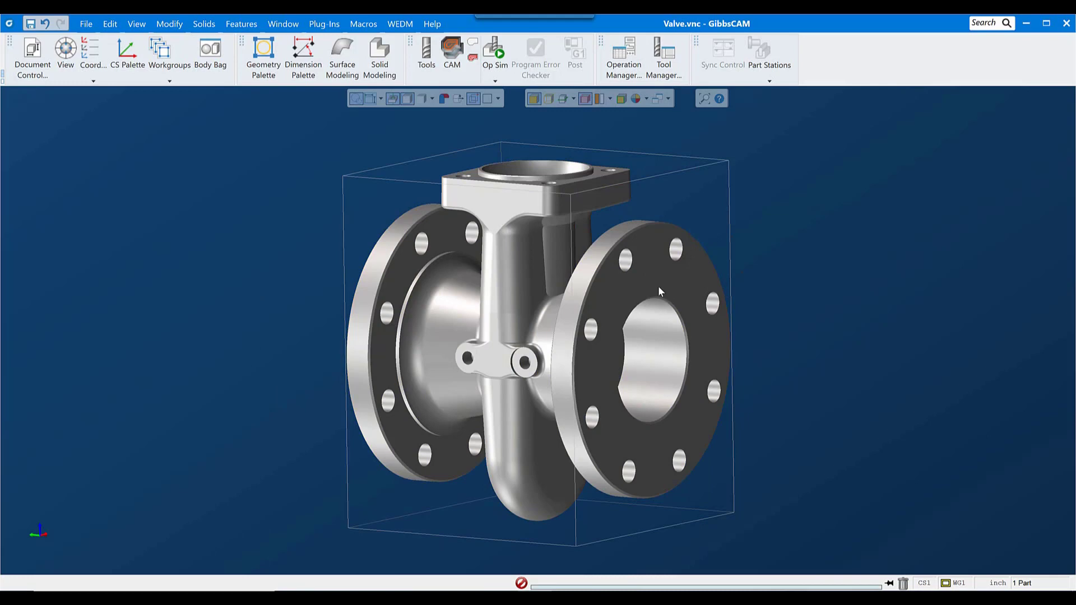
- Bring up the Unstitch Solid options among the advanced solid modeling tools and turn on edge selection for the valve
left_click(380, 56)
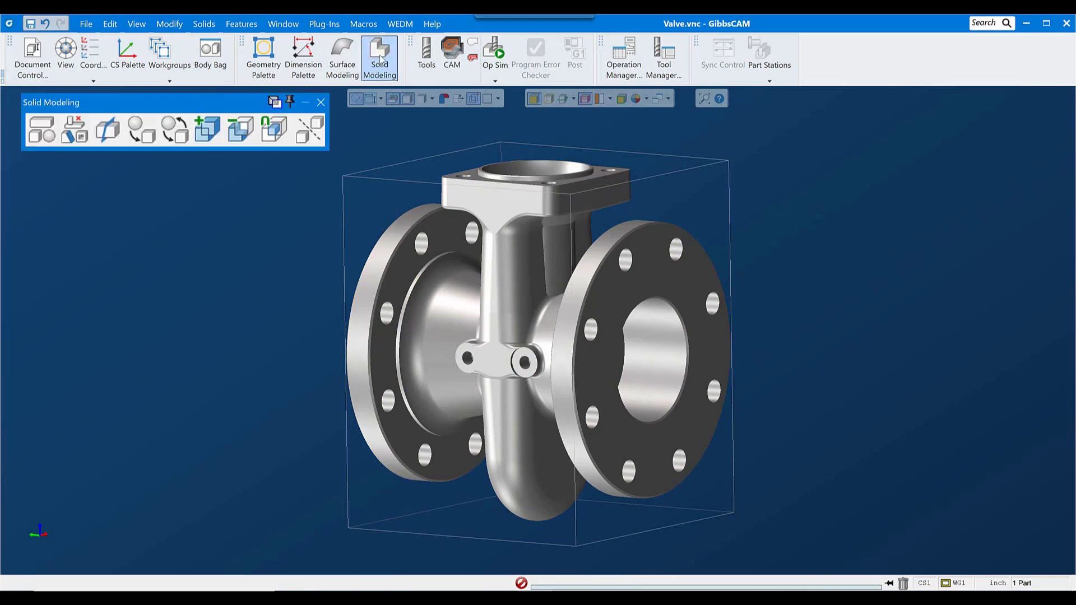
left_click(72, 130)
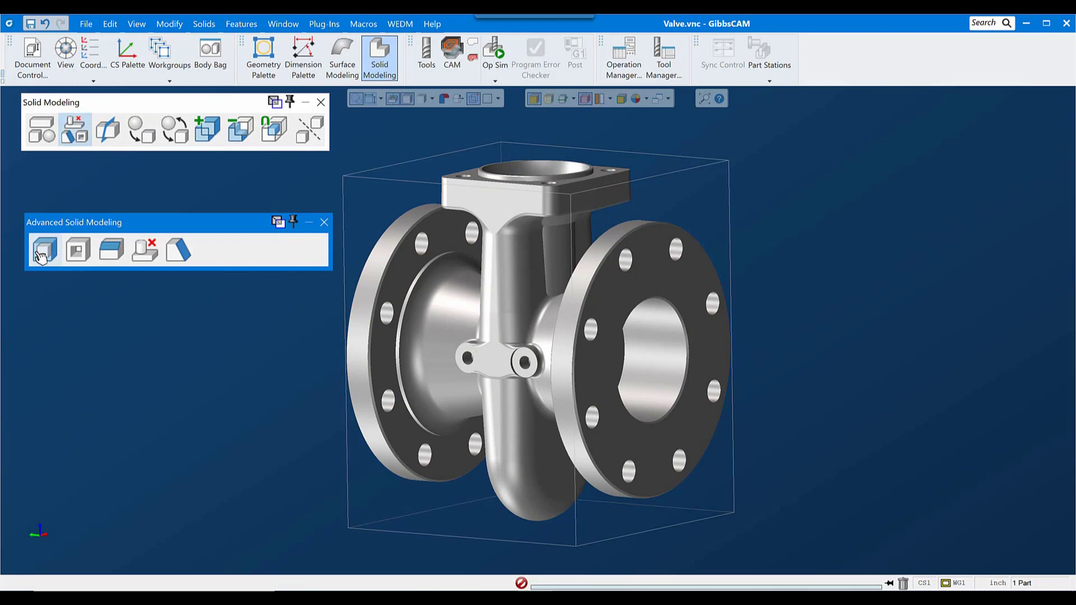
left_click(147, 251)
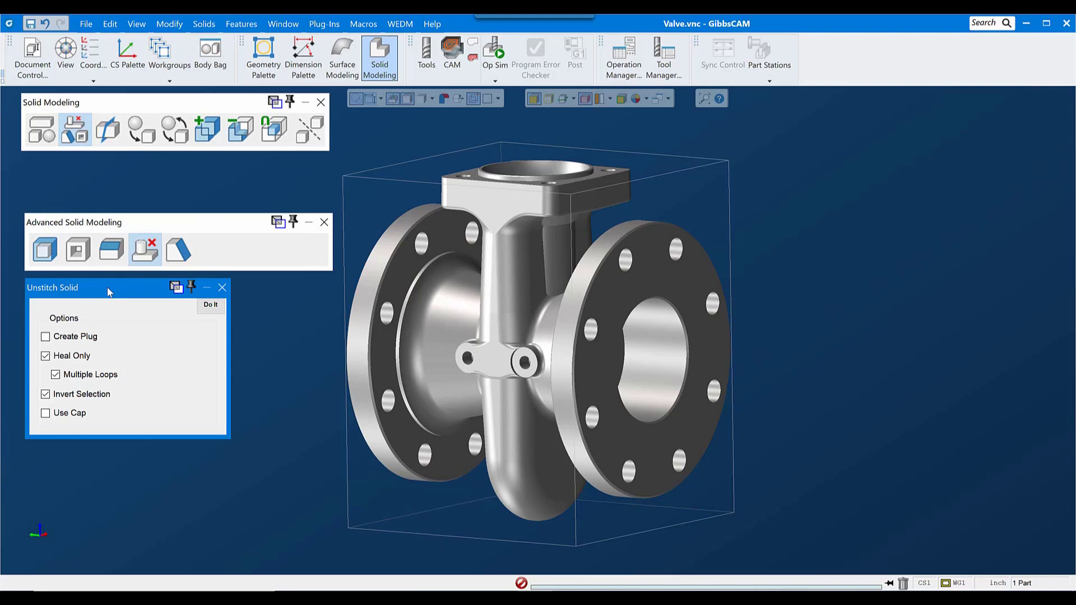
left_click_drag(107, 288, 106, 289)
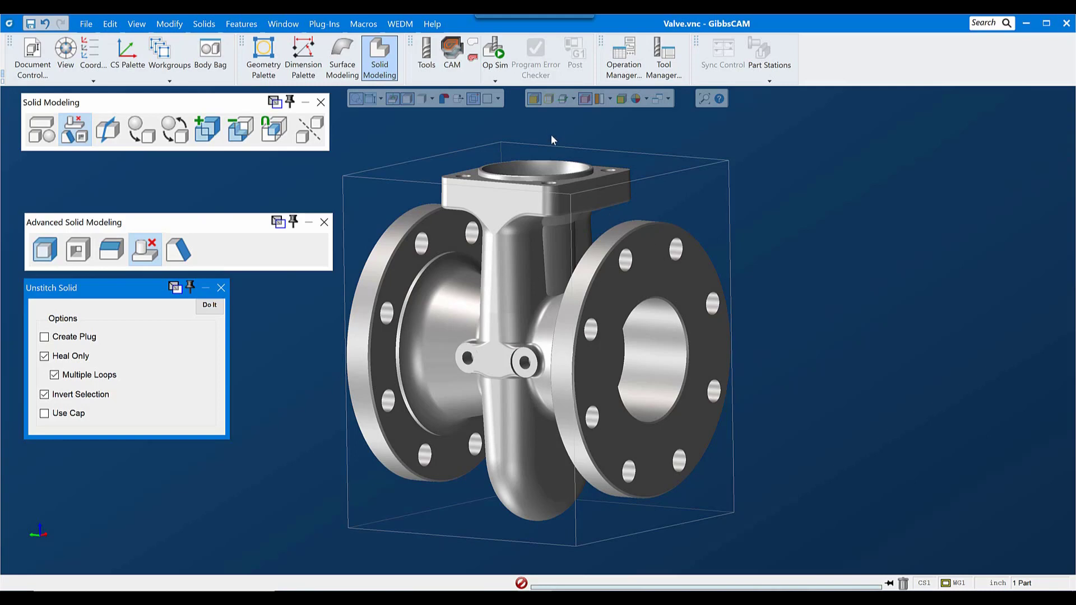
left_click(548, 98)
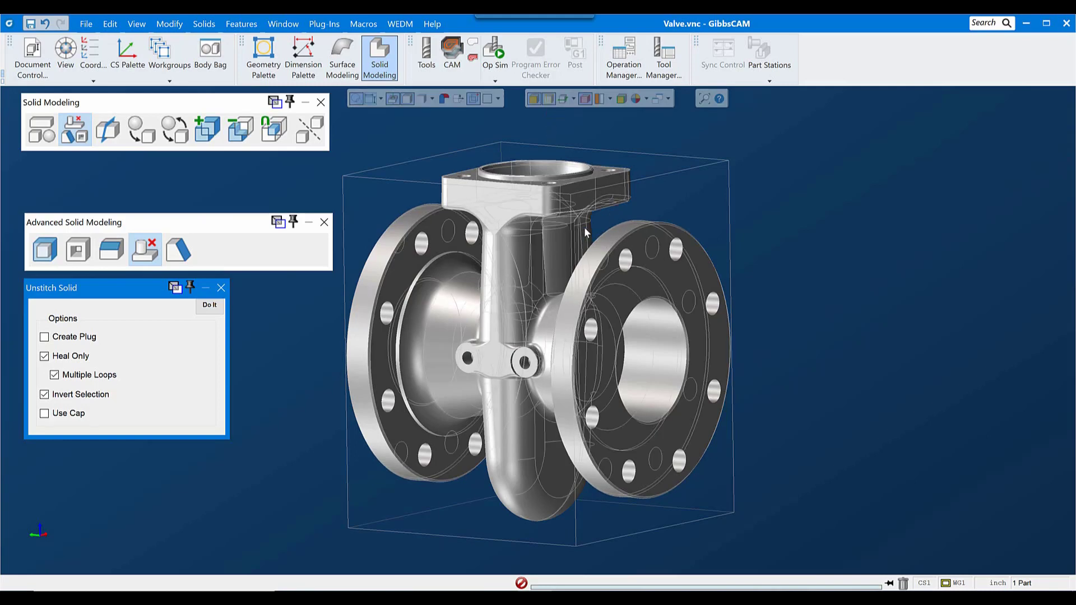
- Remove one bolt hole from the front flange by selecting its front and back edge loops and unstitching them with Heal Only
scroll(583, 229, "up", 5)
left_click(562, 196)
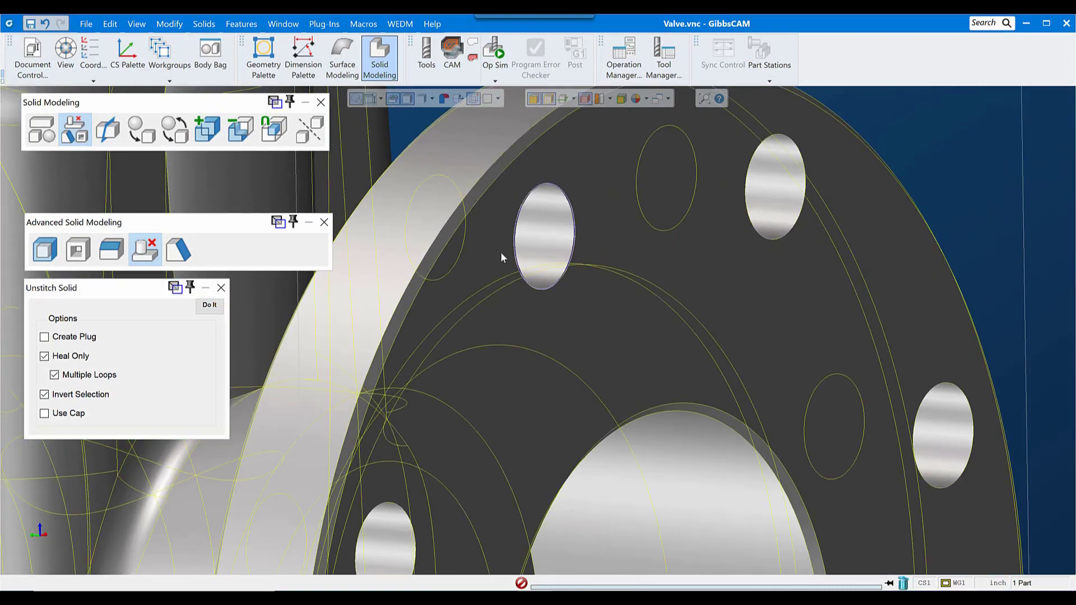
left_click(434, 180, "shift")
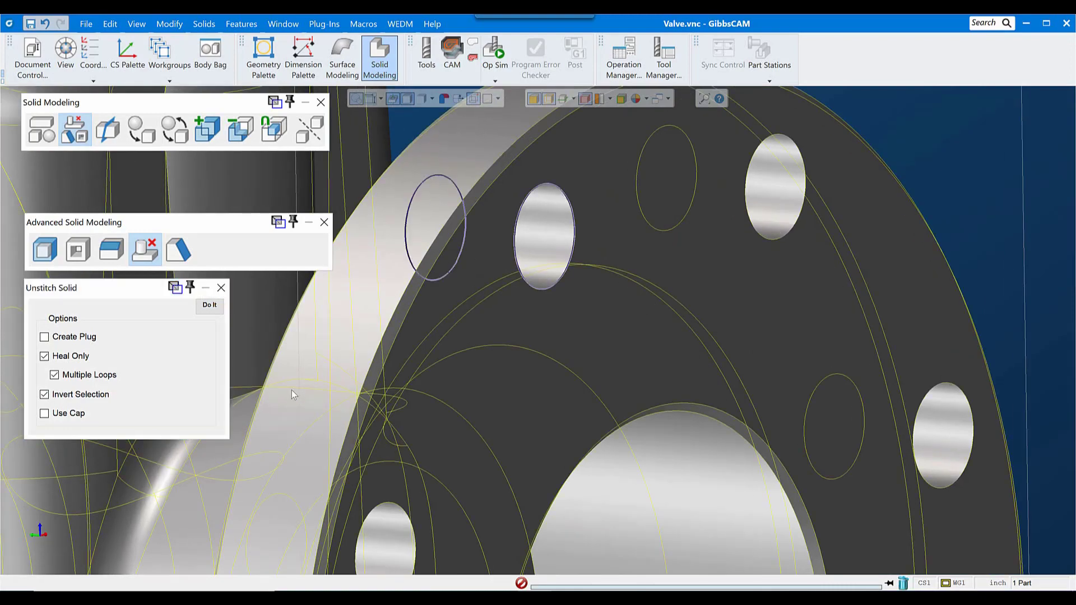
middle_click_drag(450, 373, 560, 389)
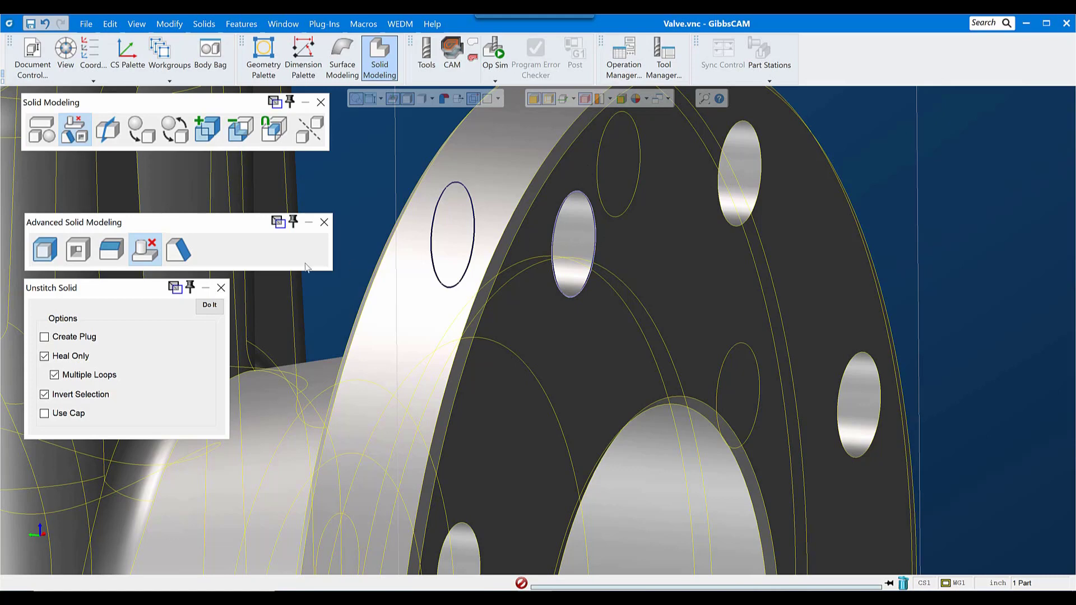
left_click(212, 306)
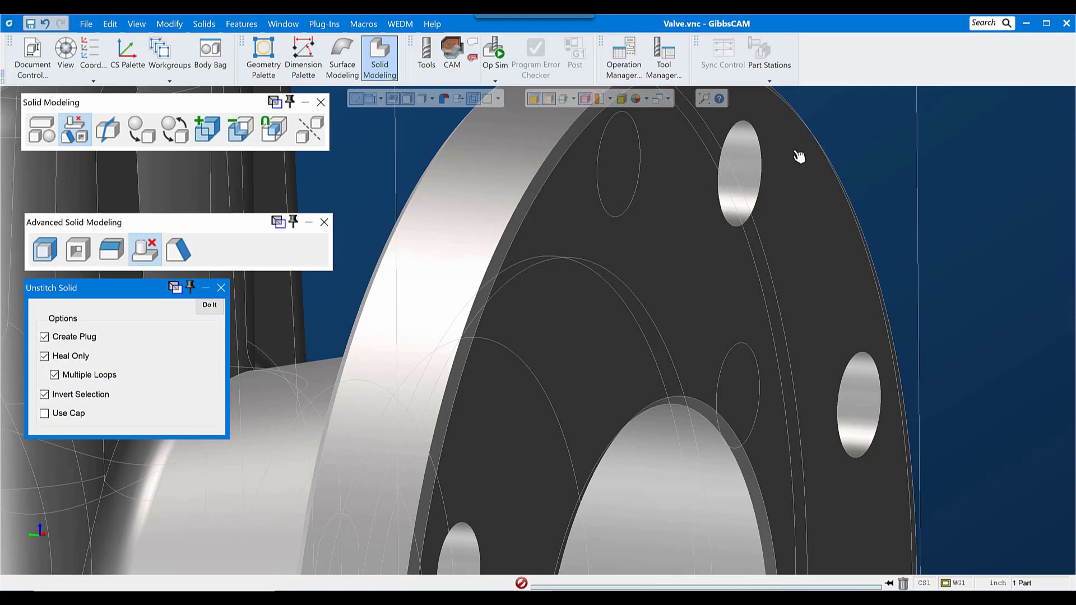
- Unstitch the neighbouring flange bolt hole by its front and back edge loops with Create Plug enabled
left_click(751, 130)
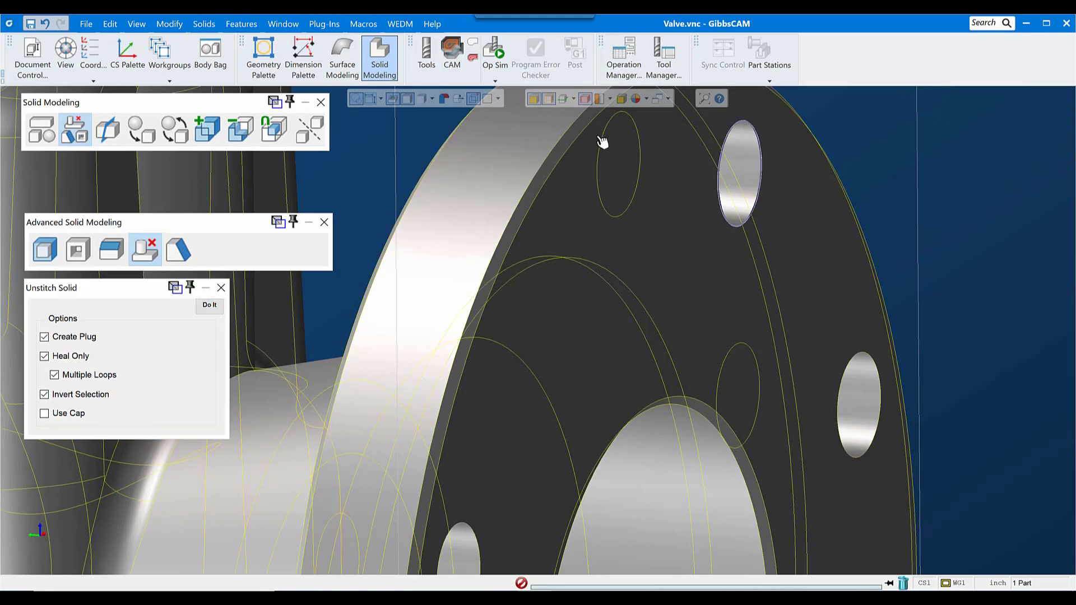
left_click(609, 151)
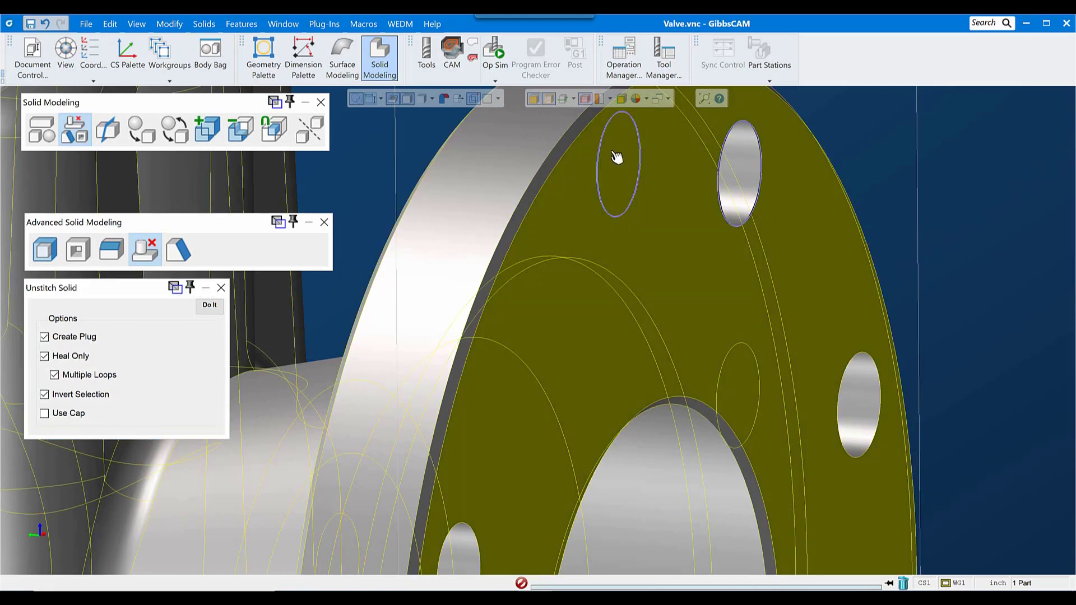
left_click(617, 159)
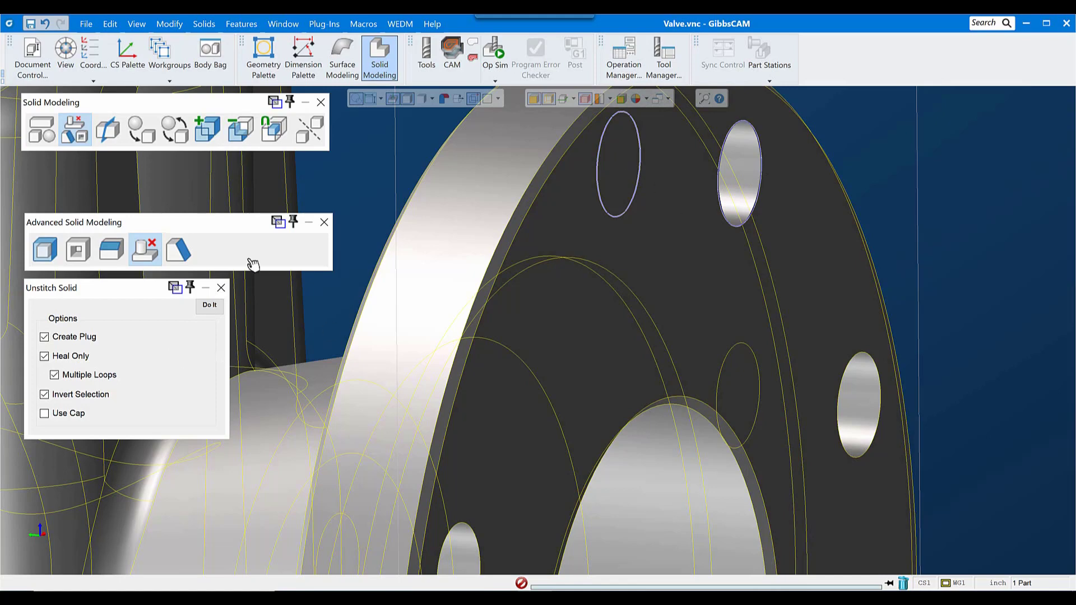
left_click(210, 305)
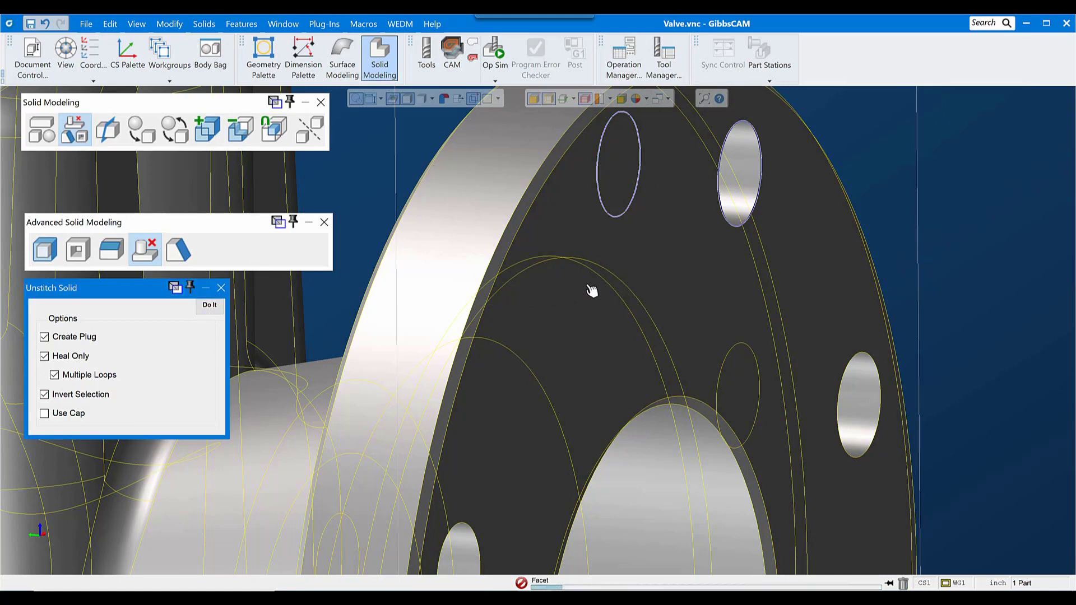
- Move the extracted hole plug into the Body Bag, deselect it, and turn off Create Plug for Unstitch Solid
left_click(748, 154)
double_click(745, 150)
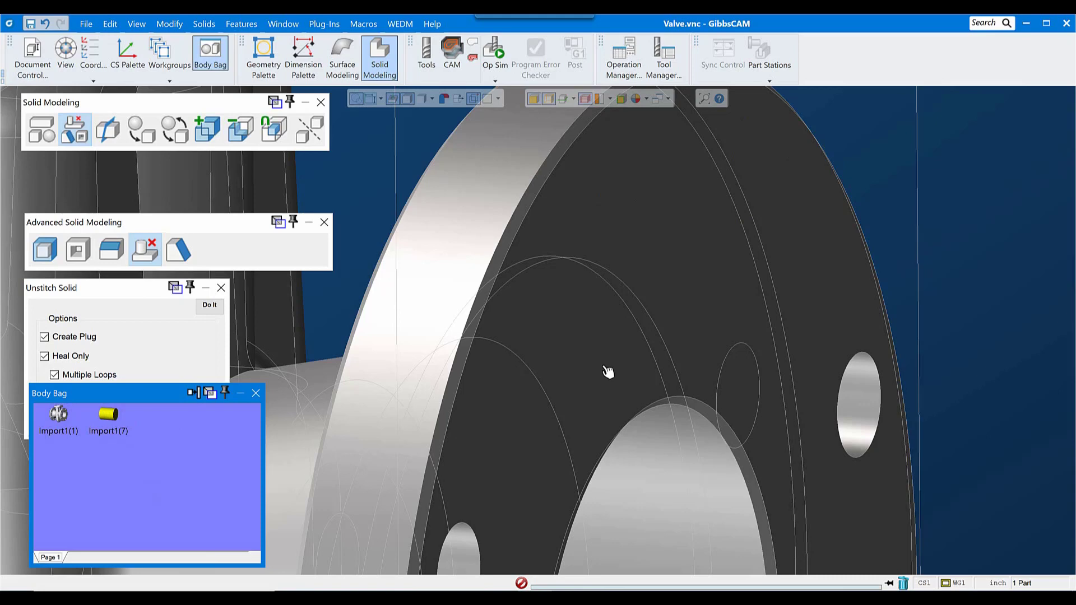
left_click(122, 352)
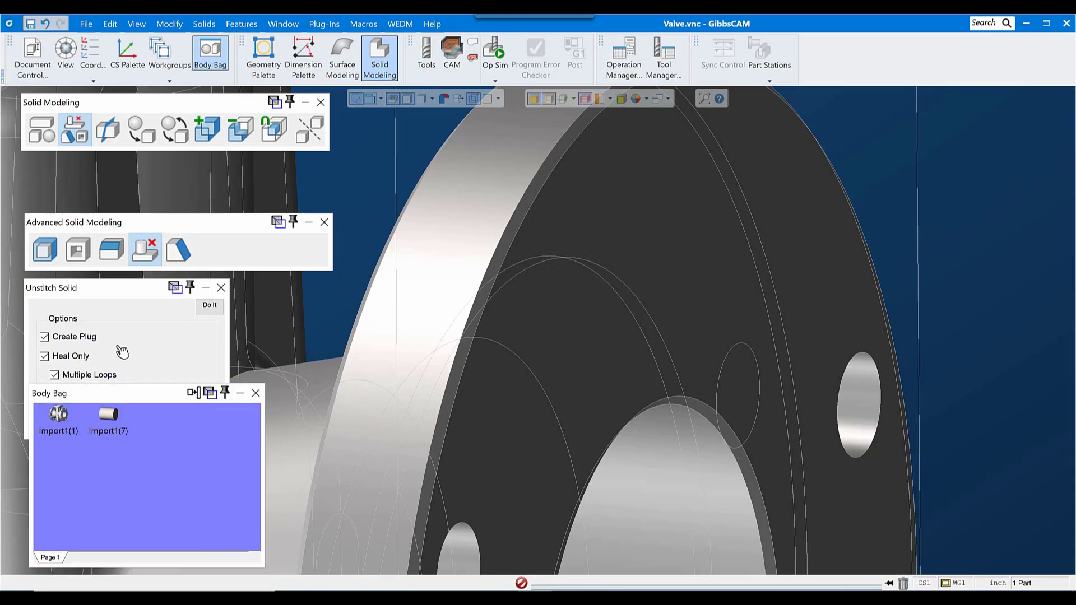
left_click(50, 338)
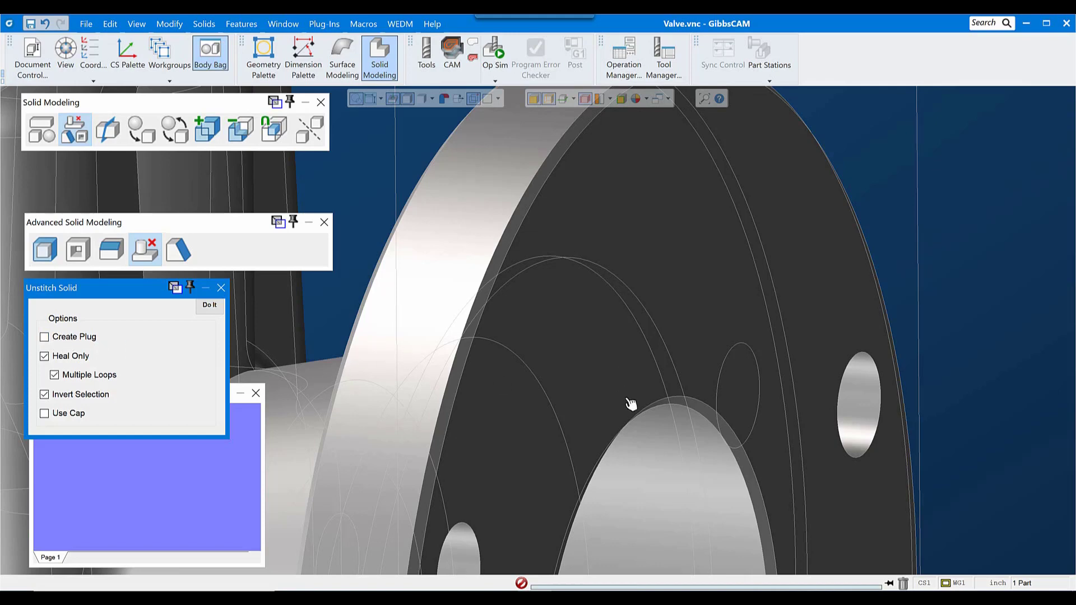
- Try to unstitch two front flange bolt holes at once by their front and back edge loops, using Heal Only with Multiple Loops
middle_click_drag(672, 455, 648, 345)
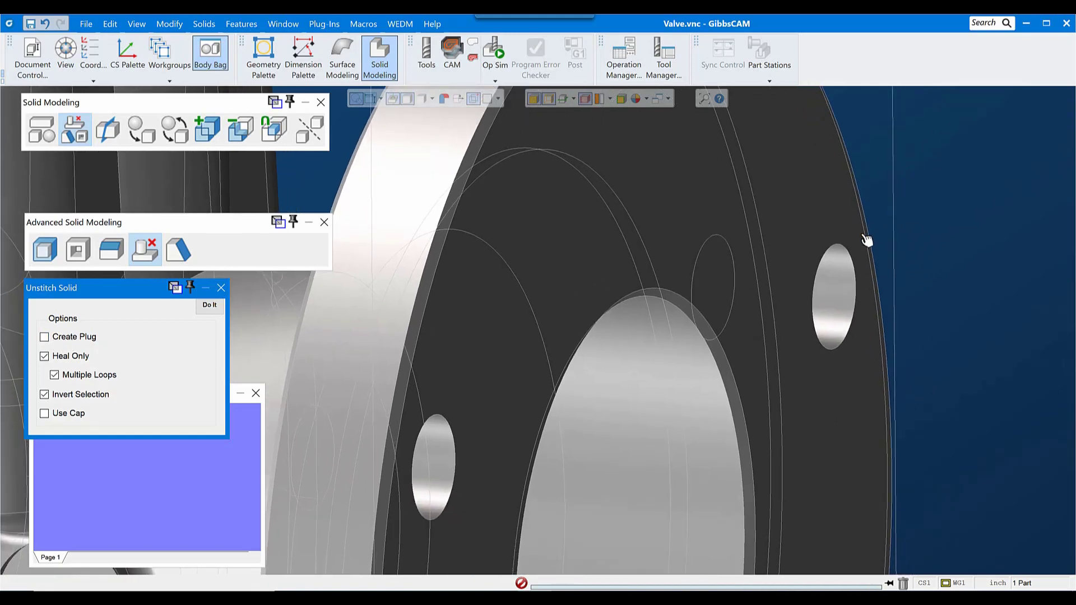
left_click(828, 249)
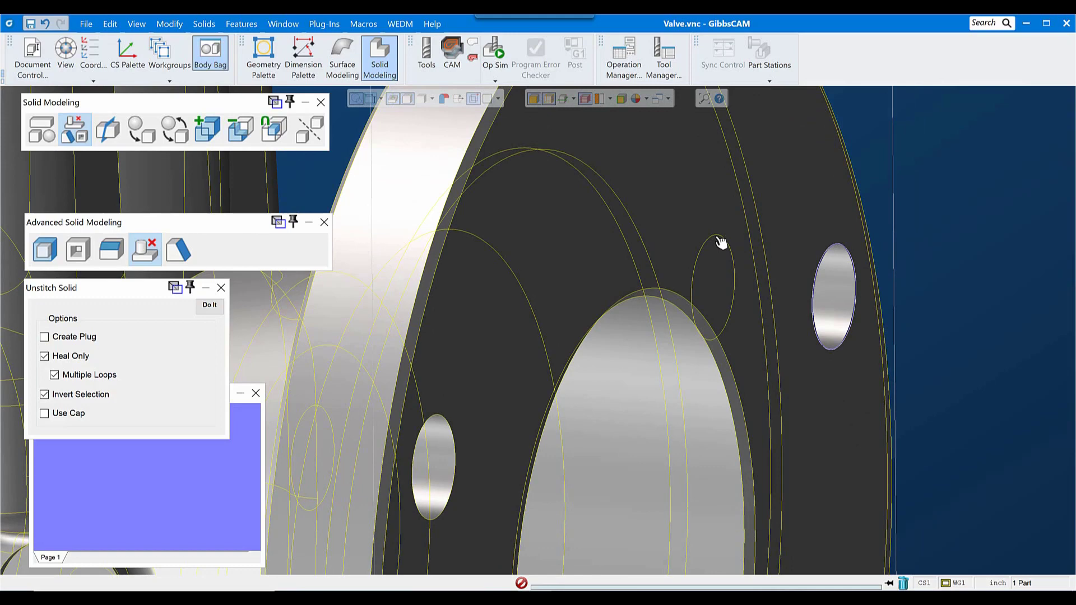
middle_click_drag(773, 365, 769, 265)
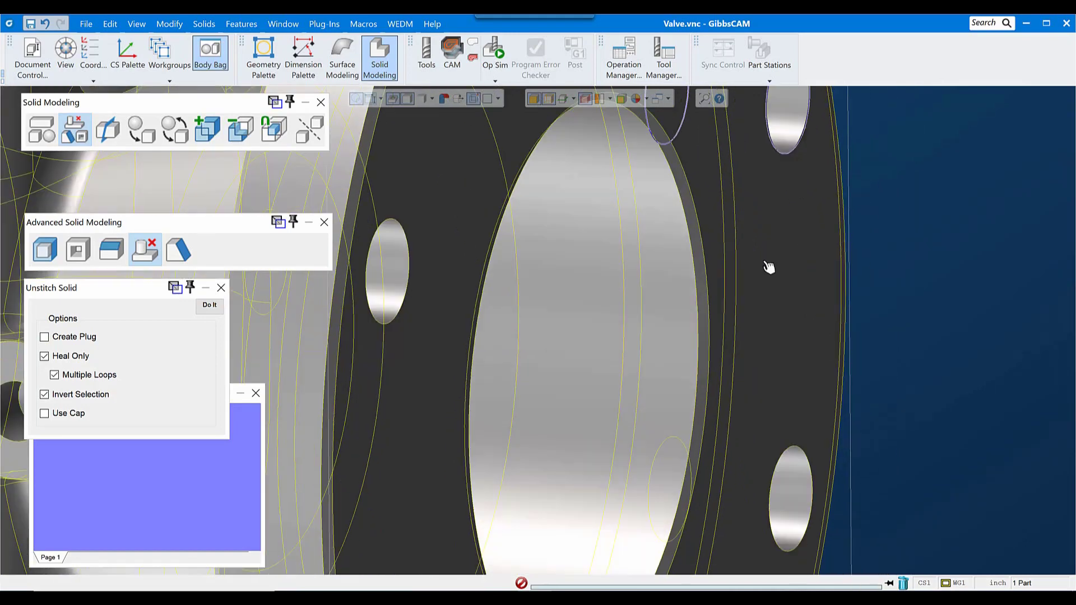
left_click(793, 453)
left_click(669, 452)
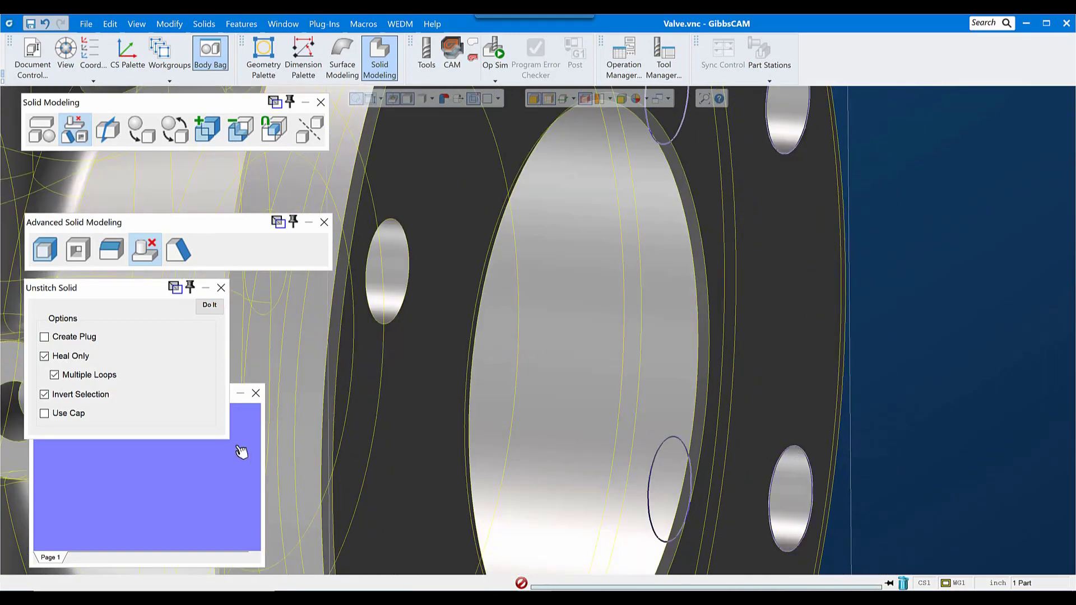
left_click(211, 307)
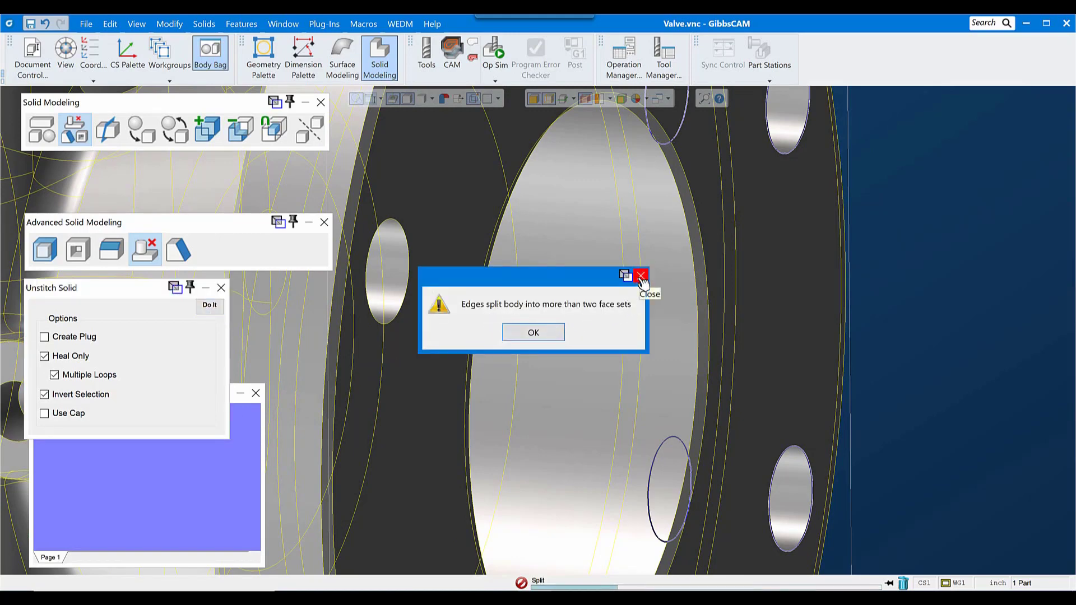
left_click(641, 276)
middle_click_drag(888, 360, 883, 332)
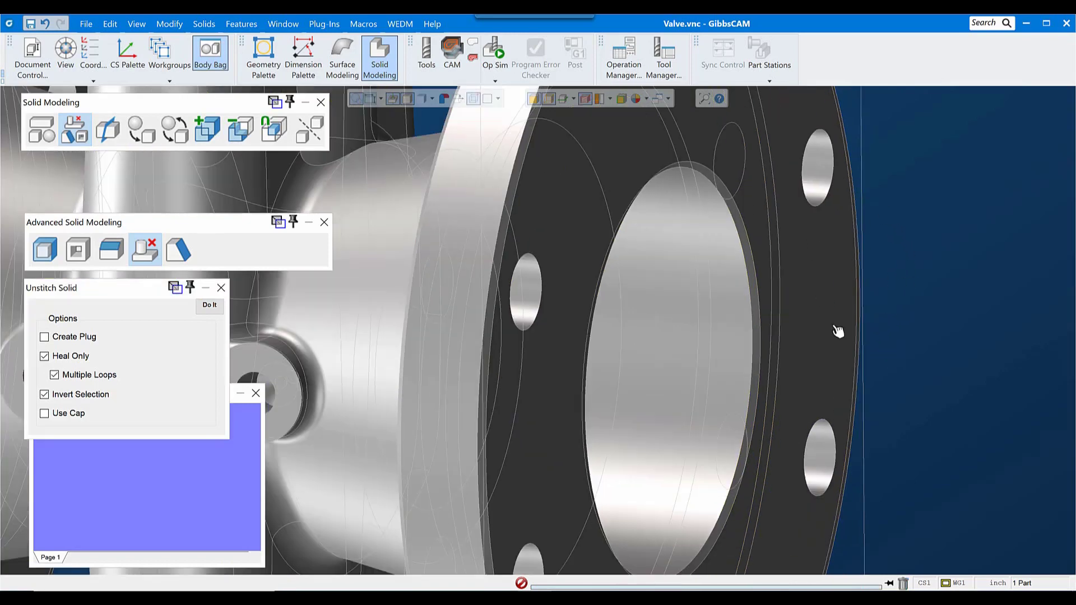
- Turn off edge selection and unstitch one front flange bolt hole by its inner face with Heal Only
left_click(221, 287)
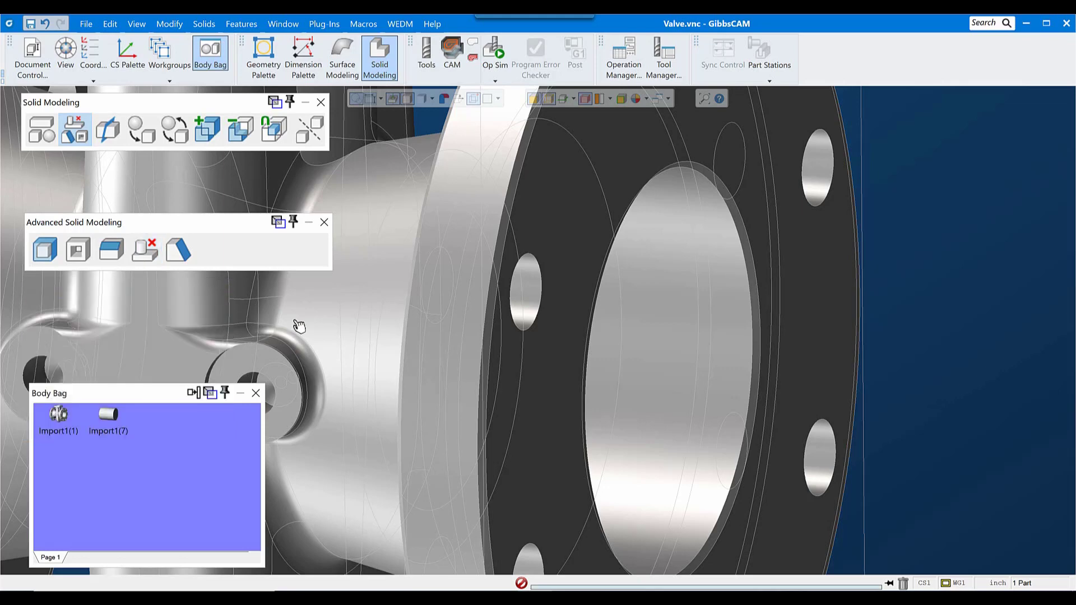
left_click(563, 100)
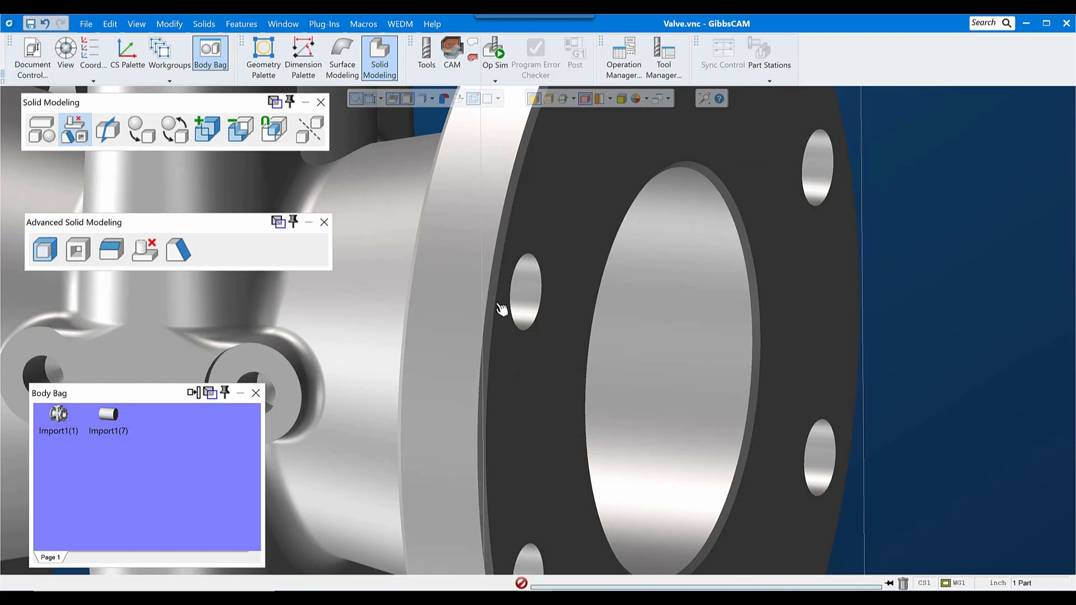
left_click(528, 298)
middle_click_drag(520, 329, 377, 479)
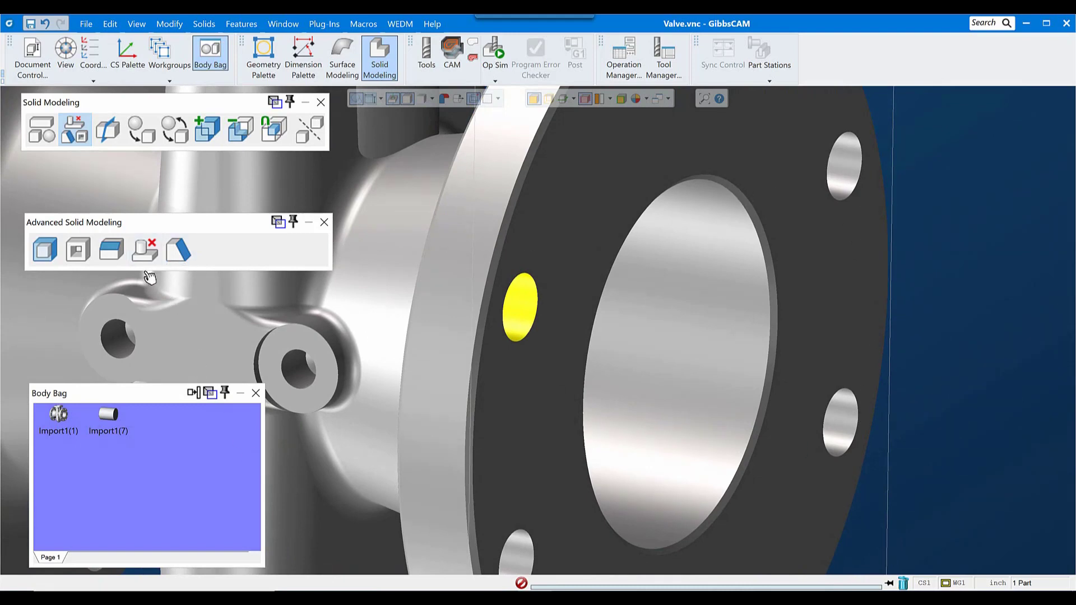
left_click(147, 252)
left_click(209, 305)
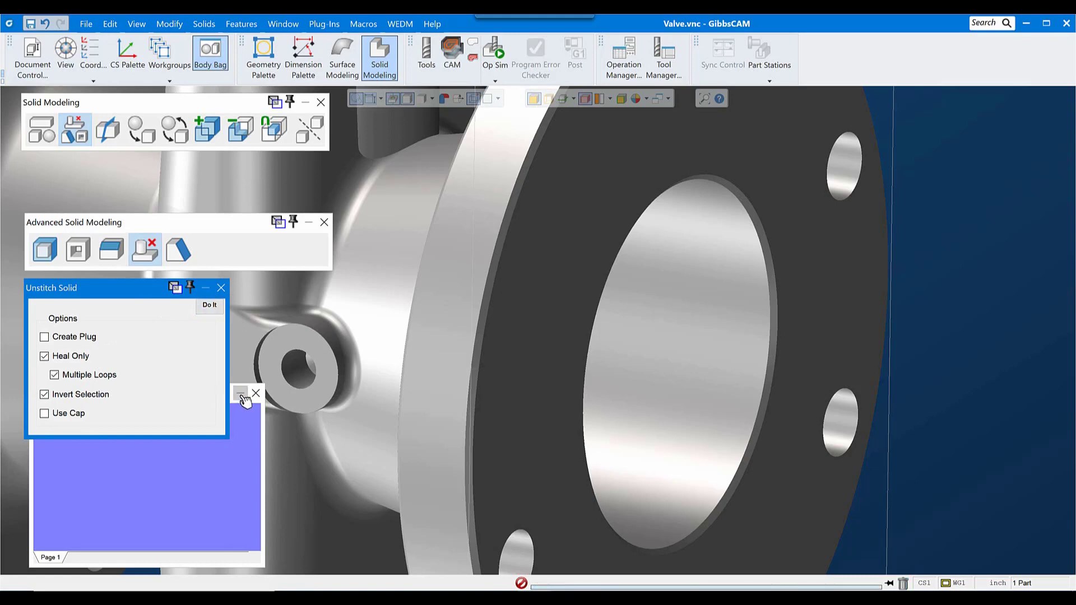
- Select the inner faces of the five remaining bolt holes on the front flange
scroll(768, 218, "down", 1)
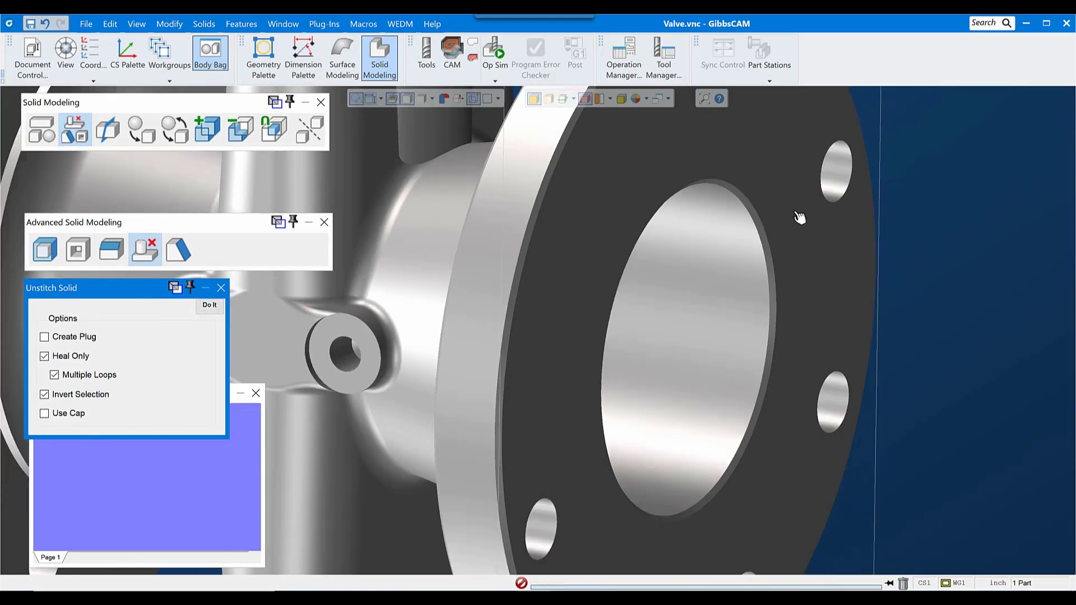
left_click(836, 181)
left_click(830, 381)
middle_click_drag(829, 381, 782, 404)
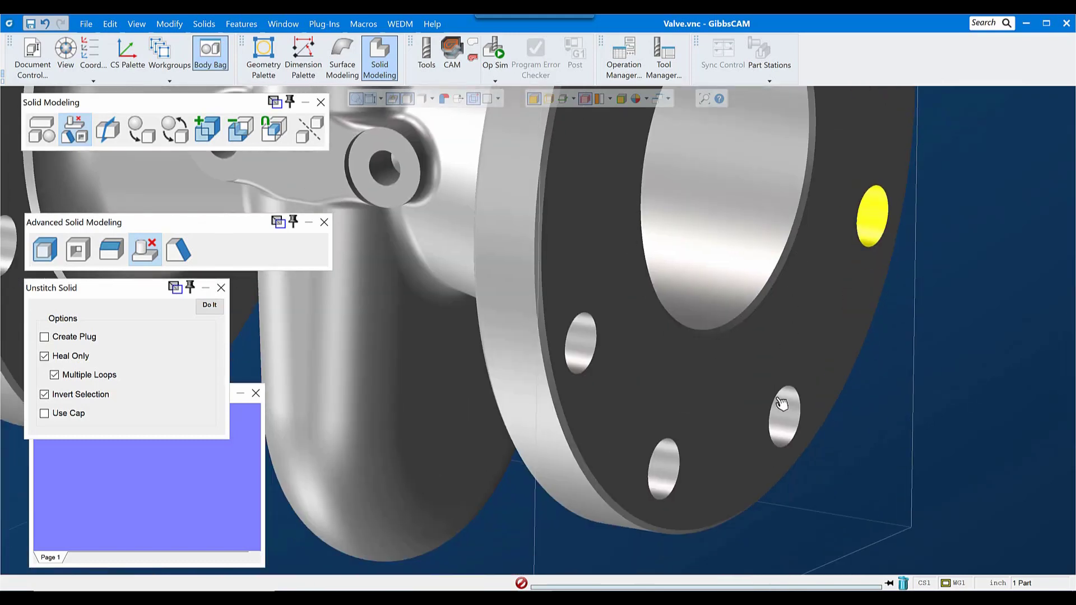
left_click(782, 404)
left_click(667, 471)
middle_click_drag(673, 474, 620, 456)
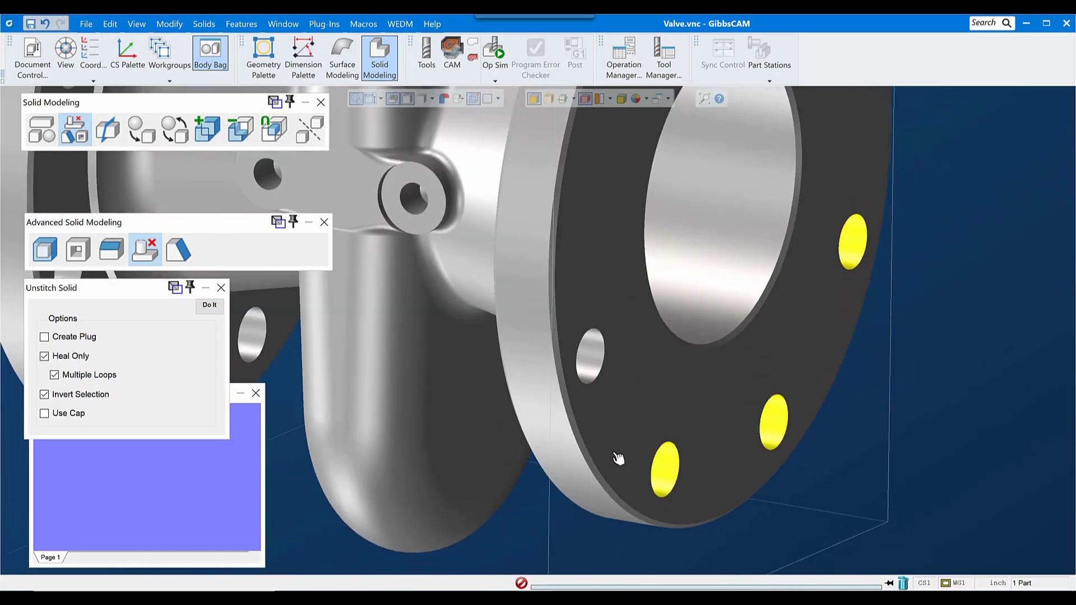
left_click(596, 359)
middle_click_drag(595, 358, 706, 384)
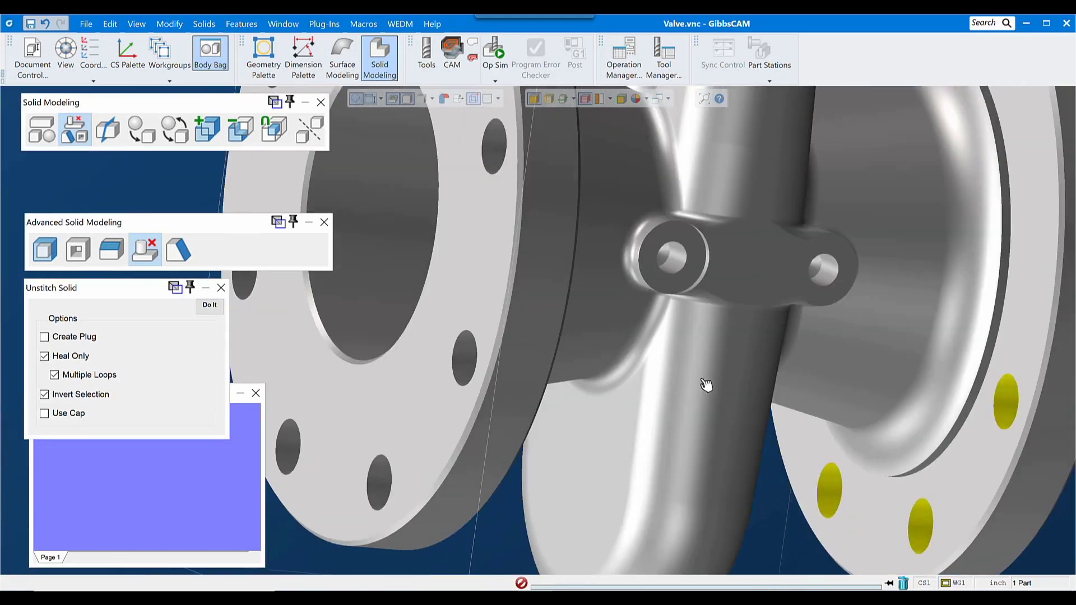
- Add the eight bolt hole faces of the opposite flange to the selection and unstitch all selected holes with Heal Only
left_click(474, 352)
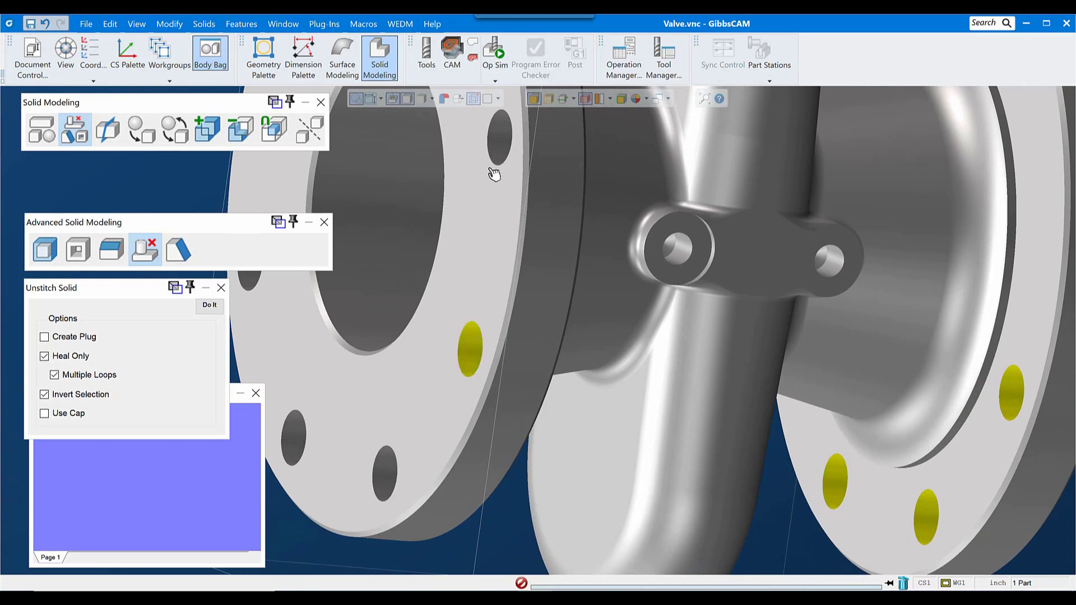
left_click(499, 137)
middle_click_drag(461, 232, 581, 378)
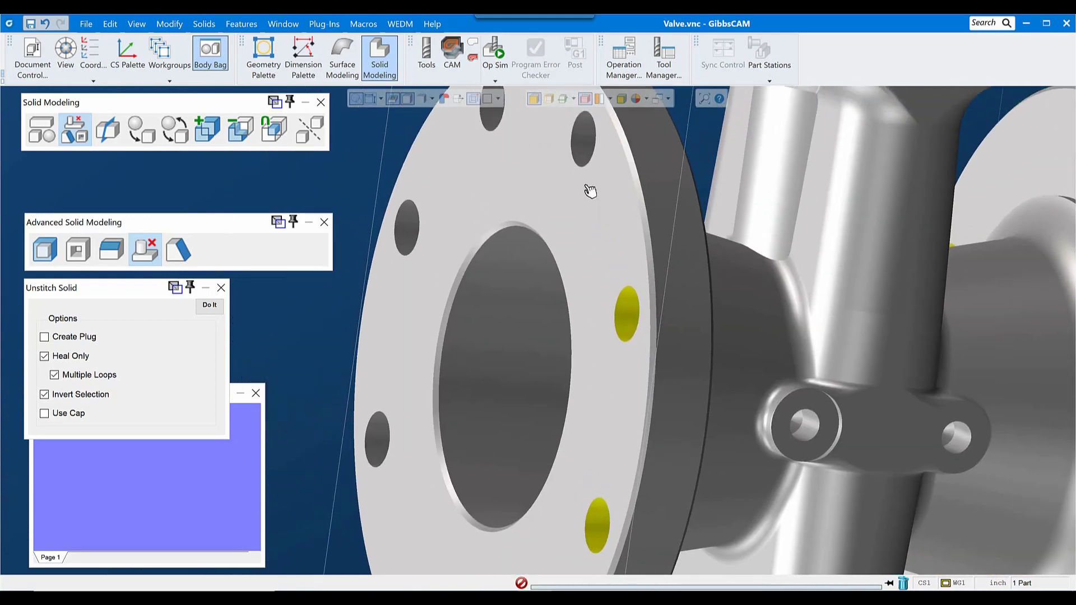
left_click(580, 140)
left_click(496, 115)
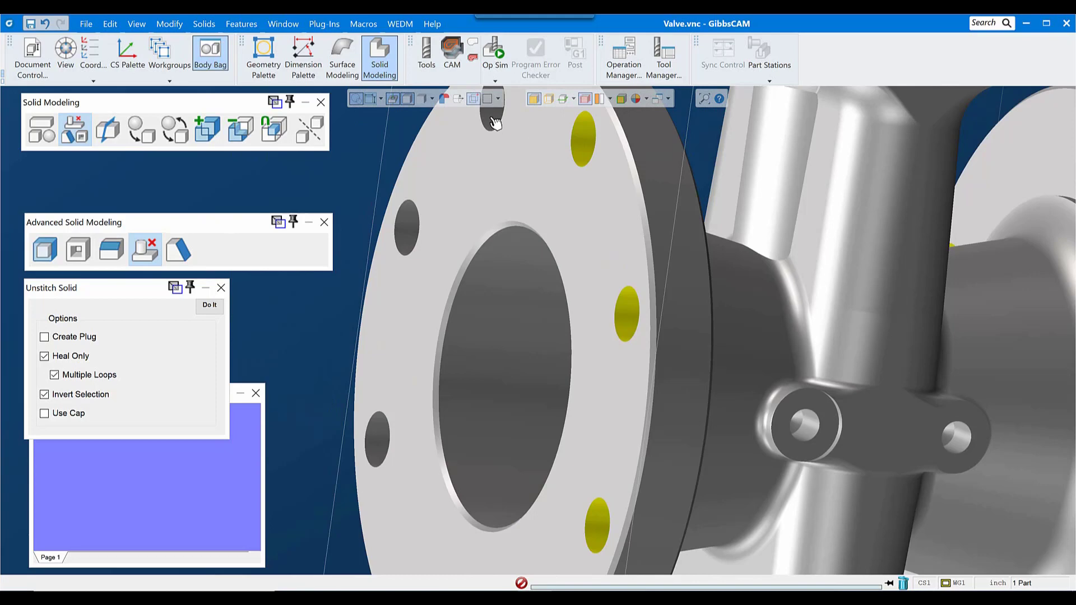
left_click(409, 224)
left_click(376, 440)
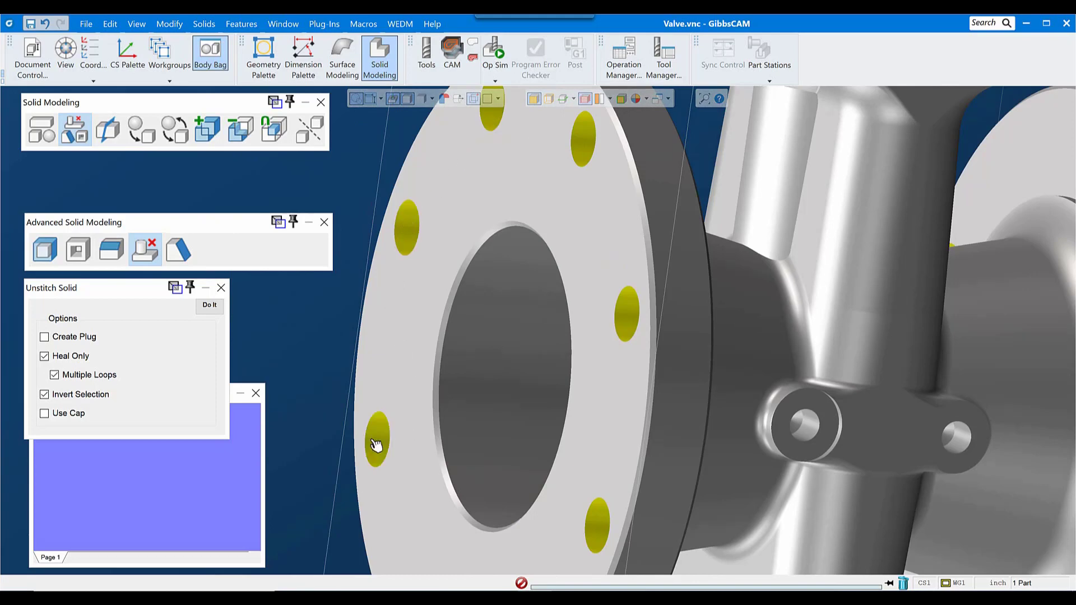
middle_click_drag(385, 440, 426, 385)
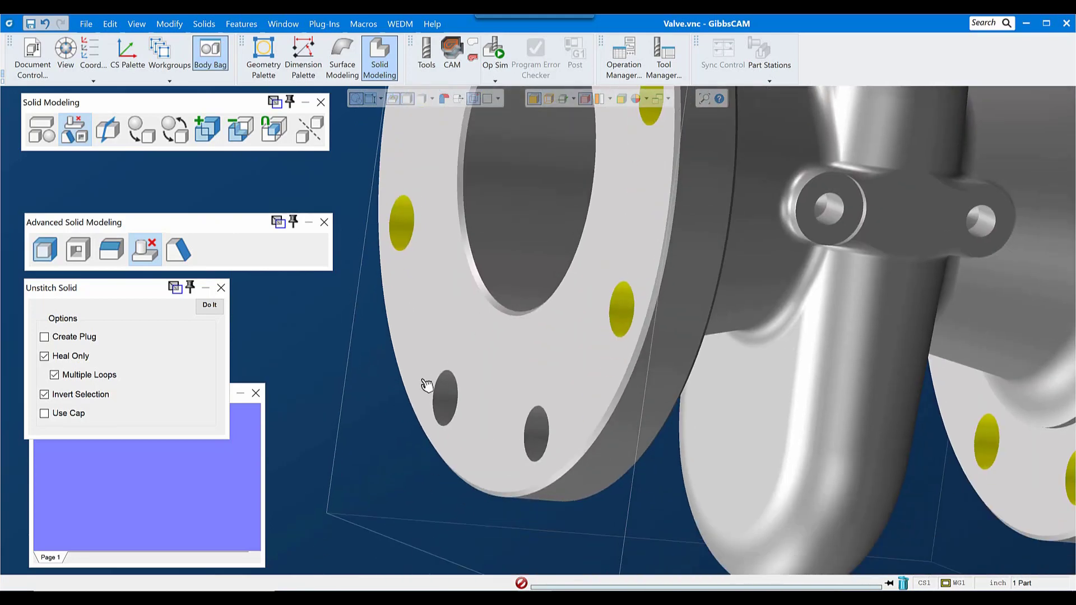
left_click(449, 400)
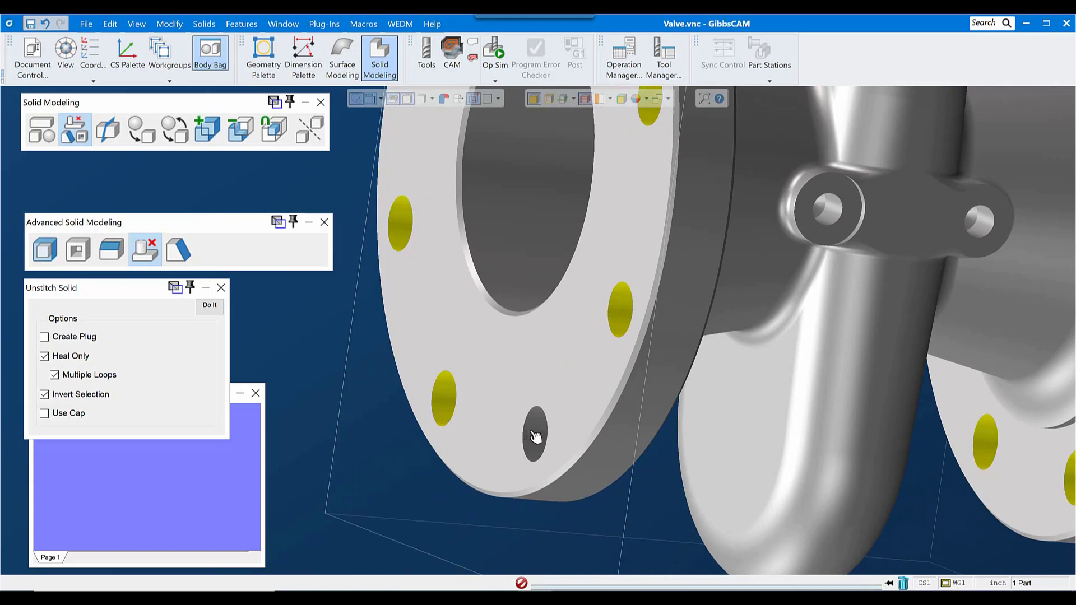
left_click(535, 437)
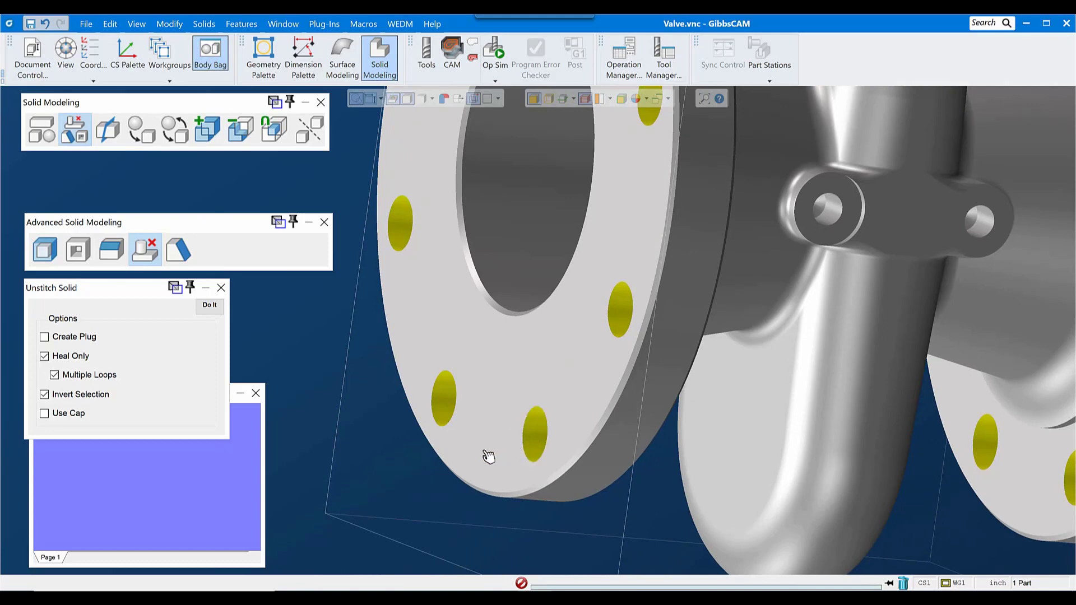
left_click(209, 306)
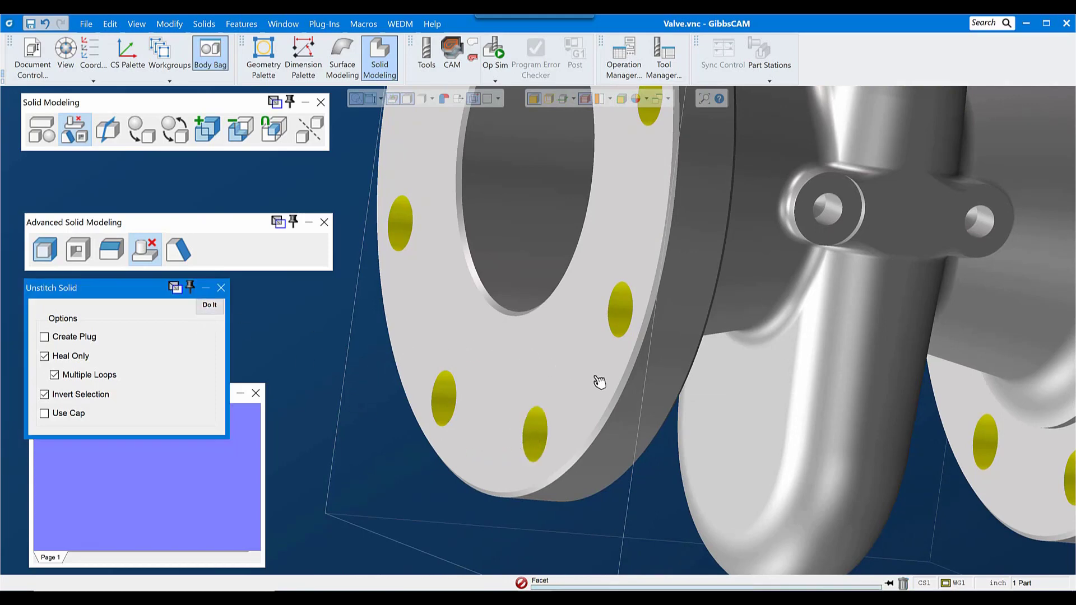
- Unstitch the four corner bolt holes of the square top flange by selecting their inner faces
scroll(605, 383, "down", 5)
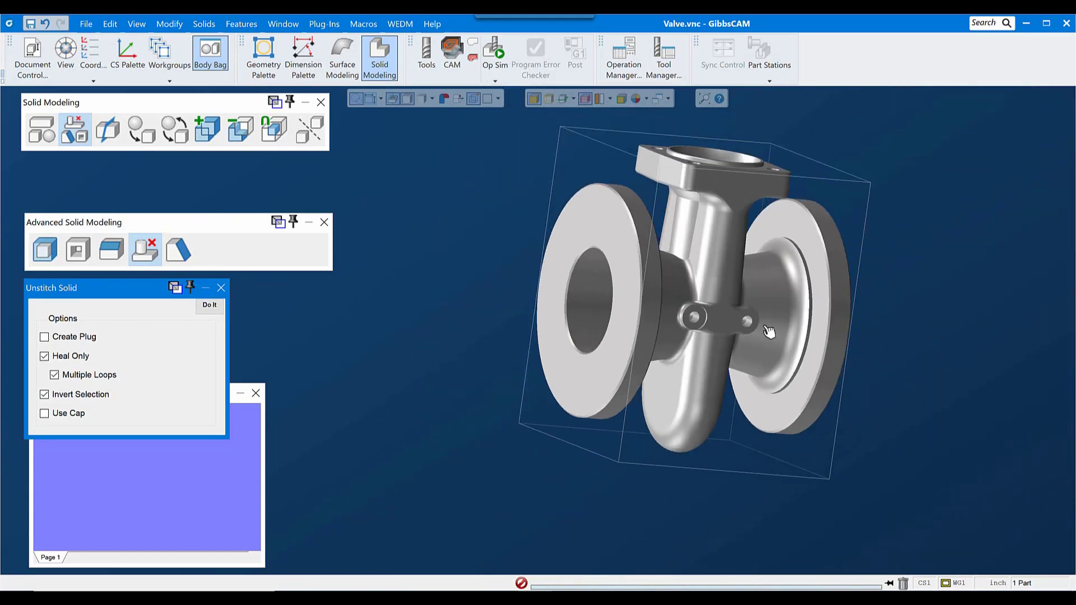
middle_click_drag(765, 327, 402, 301)
middle_click_drag(822, 373, 656, 453)
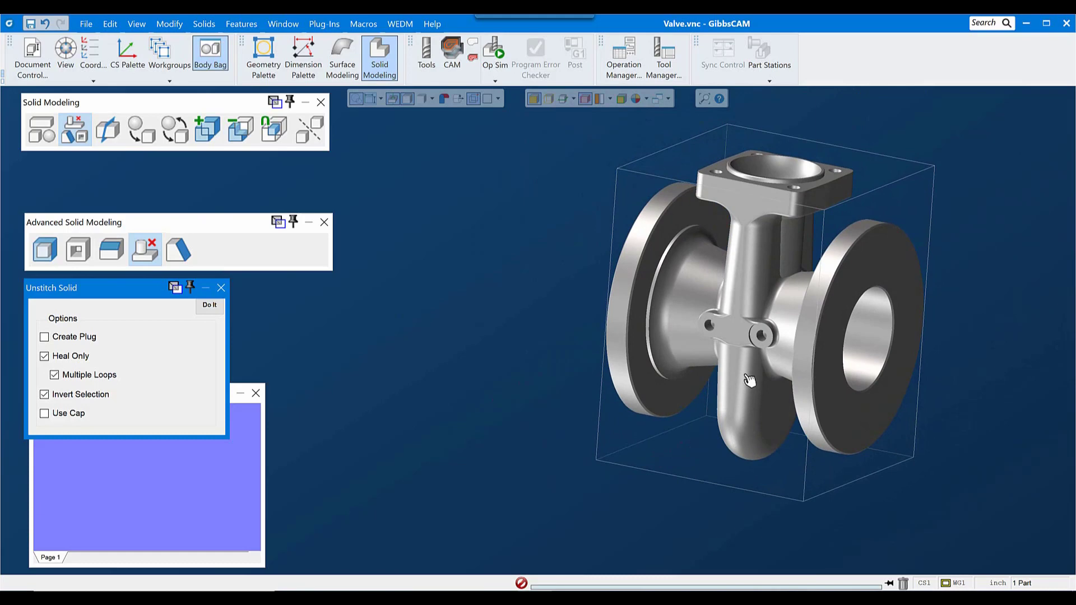
middle_click_drag(750, 381, 772, 267)
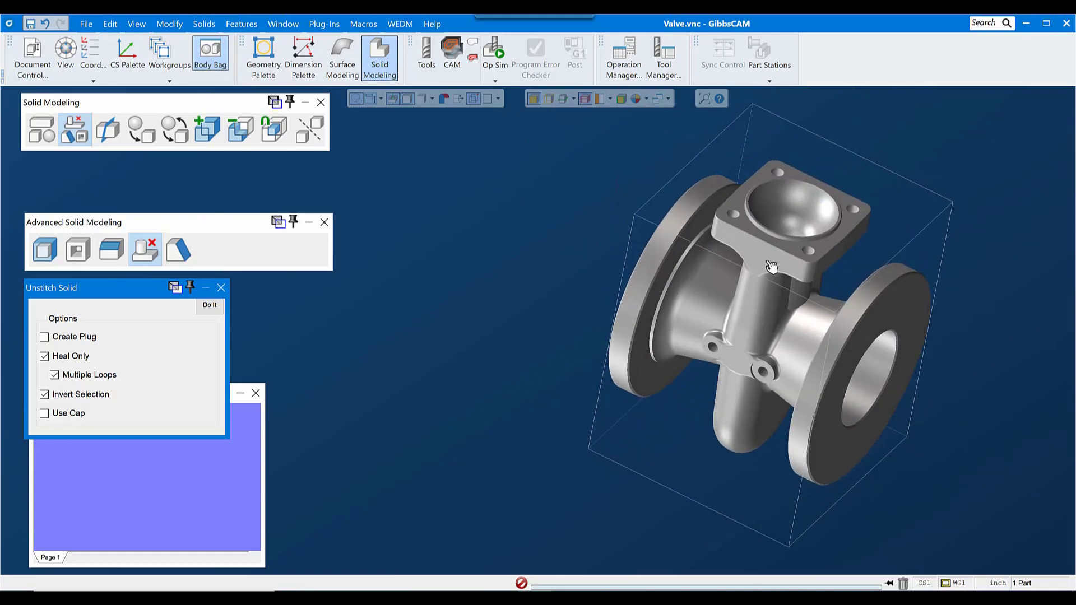
left_click(735, 215)
left_click(778, 174, "shift")
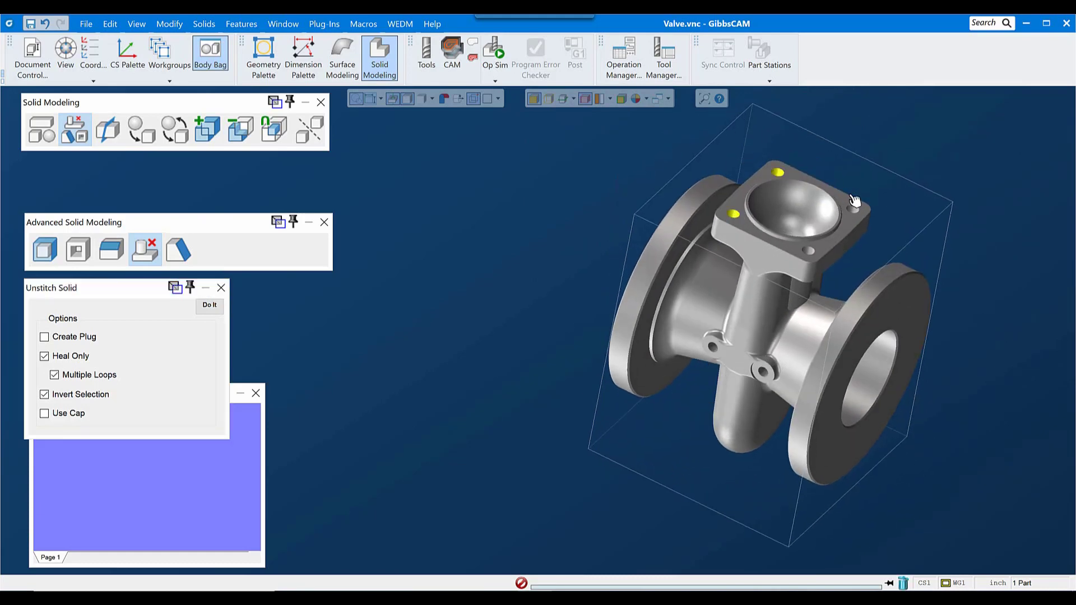
left_click(852, 210, "shift")
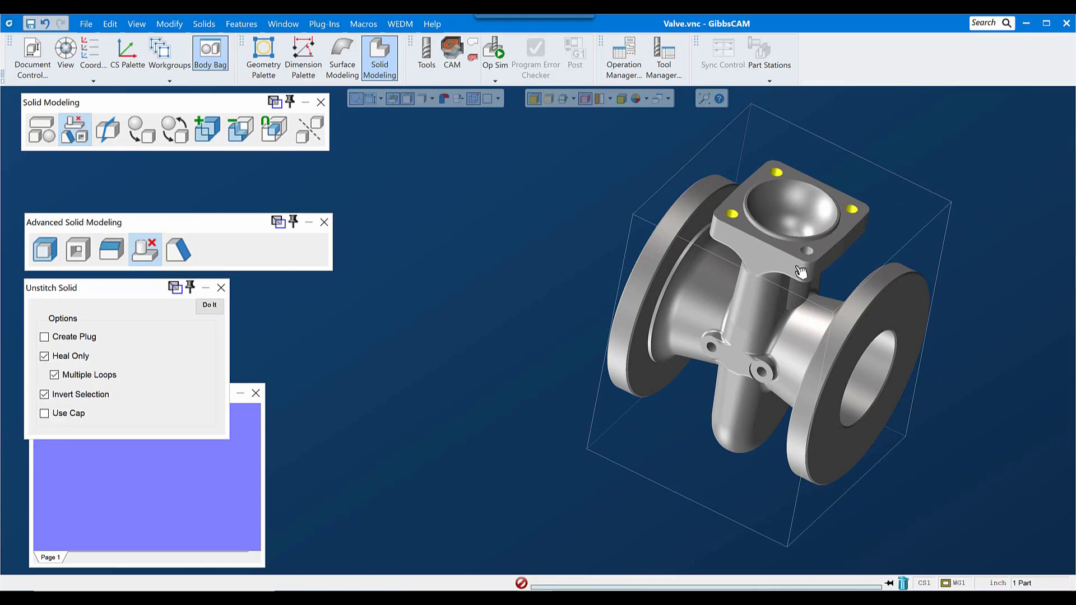
left_click(808, 252, "shift")
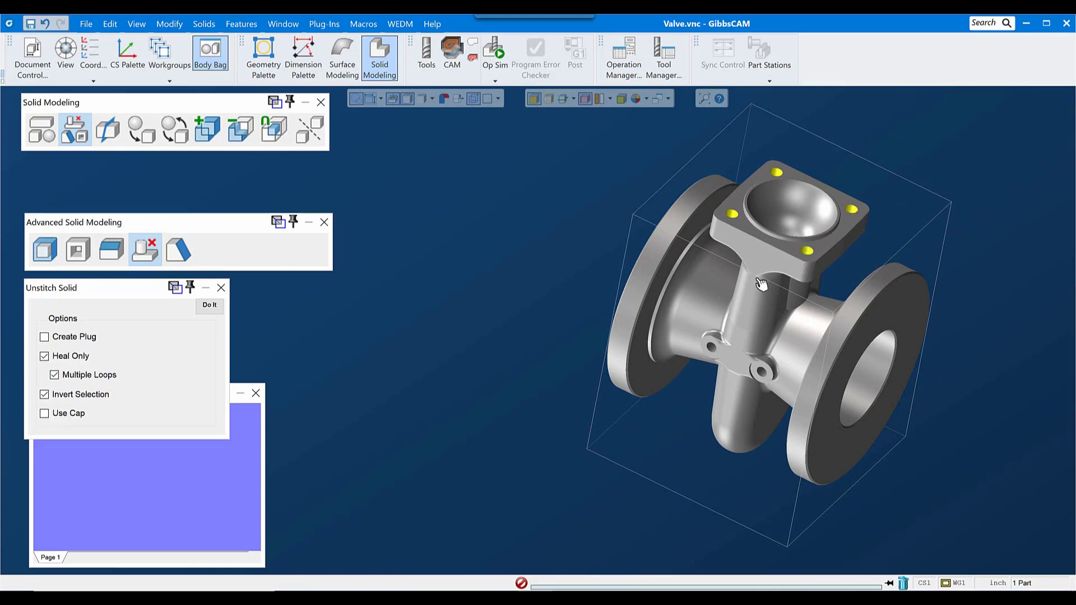
left_click(210, 306)
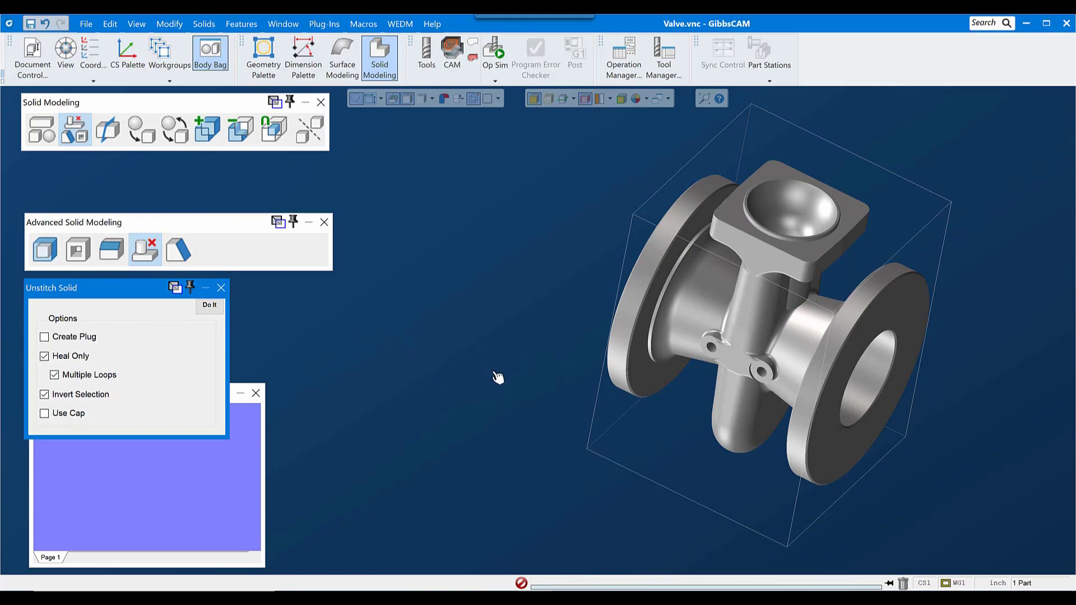
- Remove the narrow chamfers around the front and back outer edges of both round flanges by selecting their faces and unstitching them
scroll(845, 456, "up", 5)
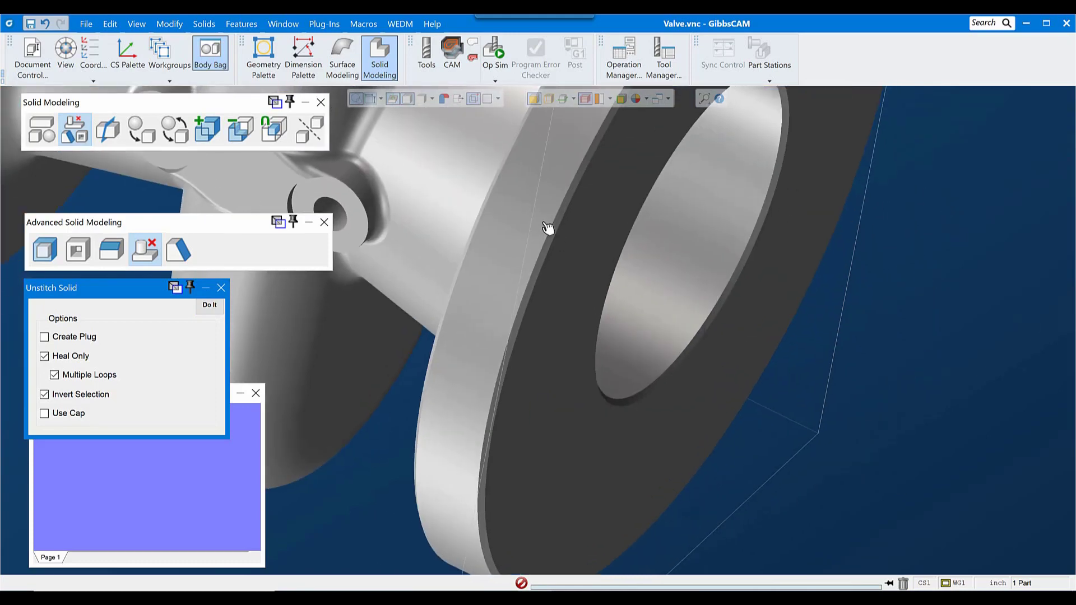
left_click(551, 242)
middle_click_drag(485, 306, 730, 314)
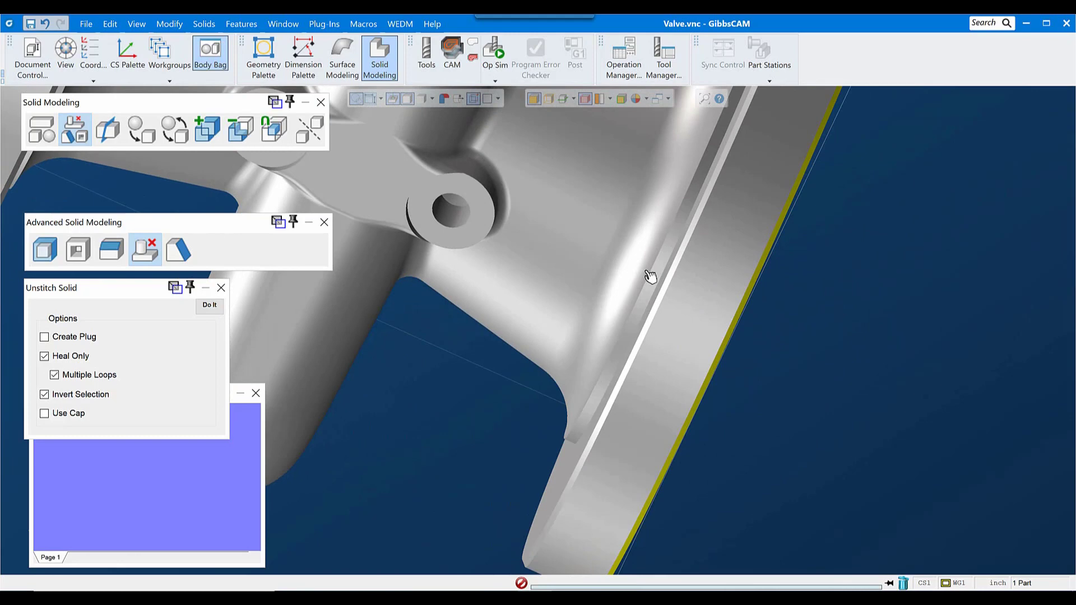
middle_click_drag(669, 292, 593, 296)
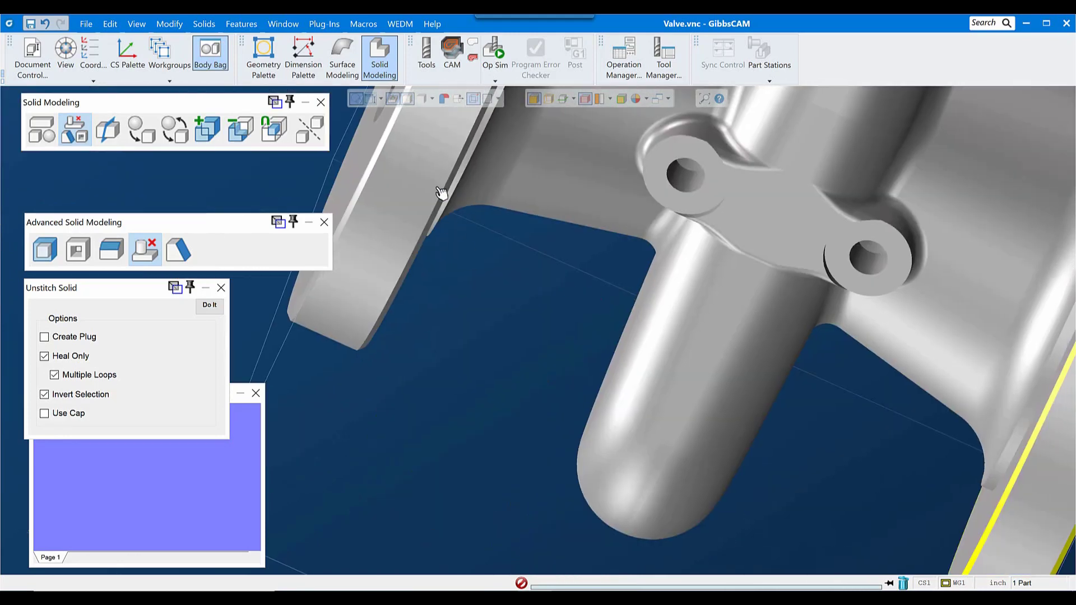
left_click(383, 166)
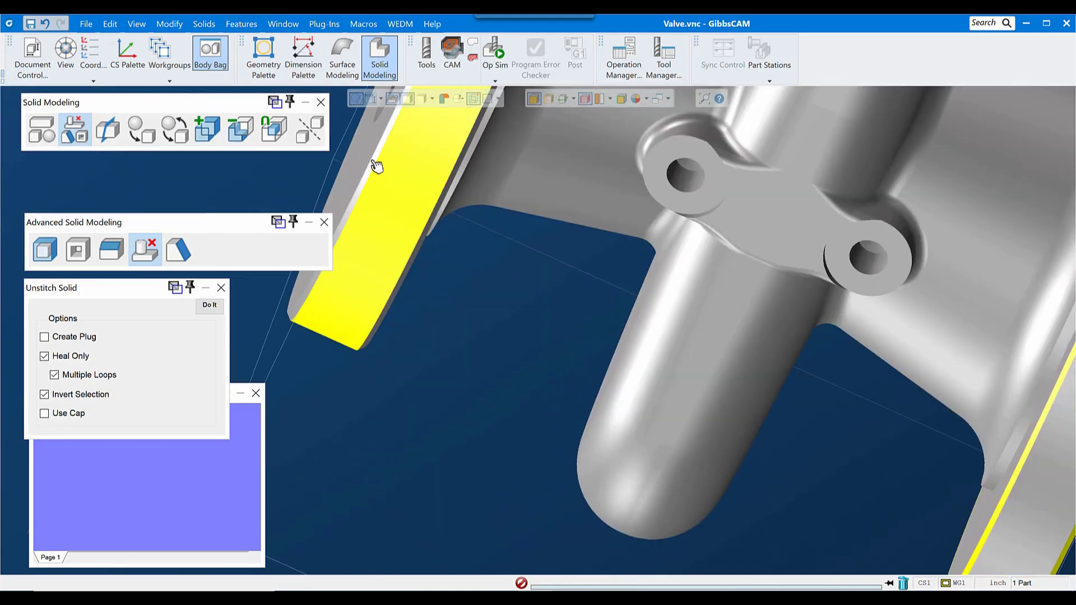
middle_click_drag(509, 271, 374, 211)
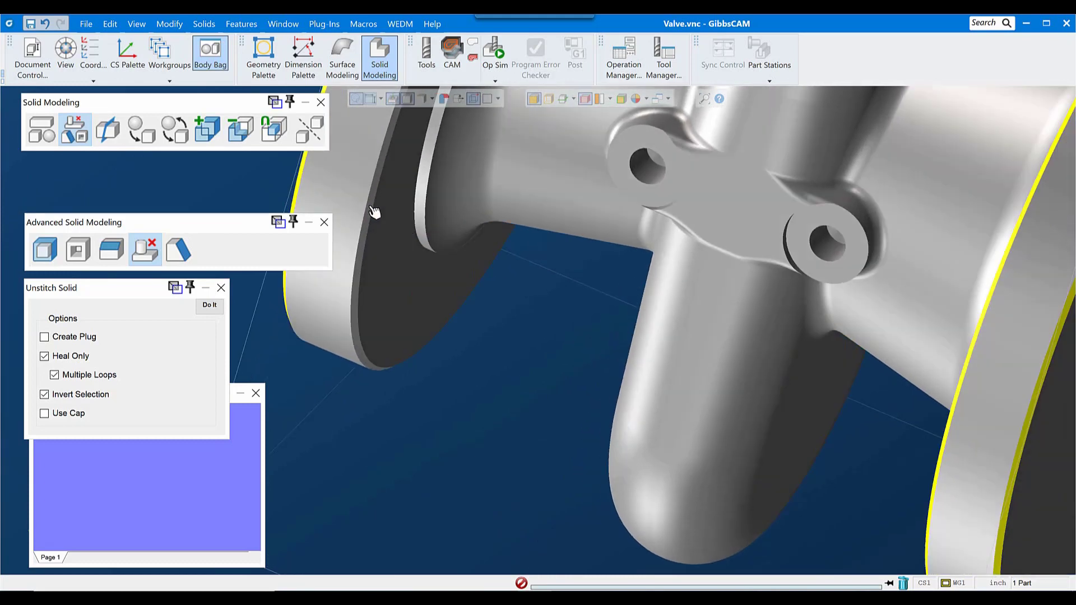
left_click(374, 212)
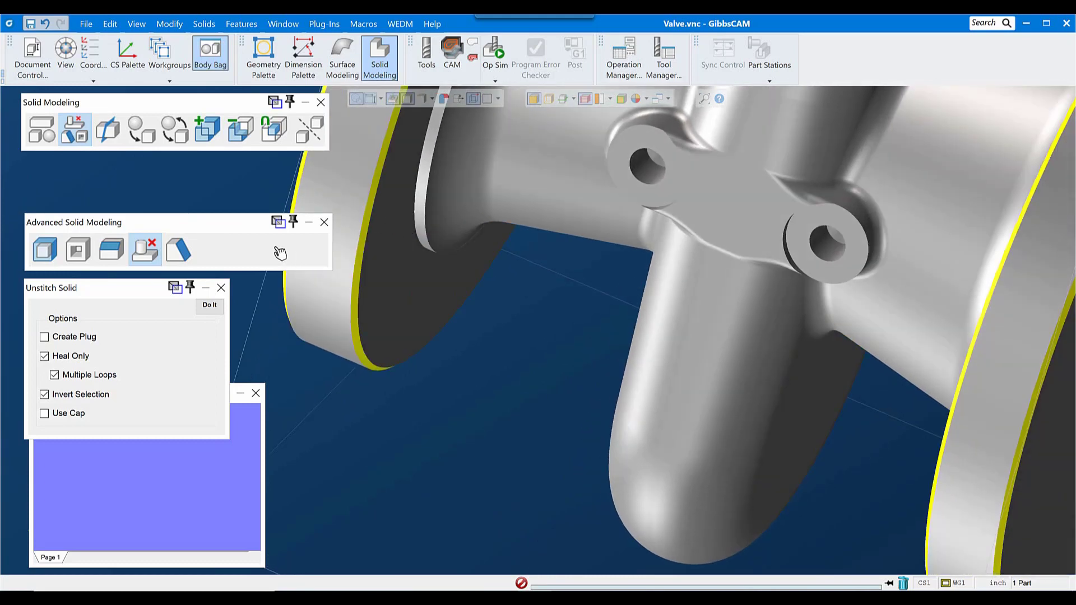
left_click(211, 308)
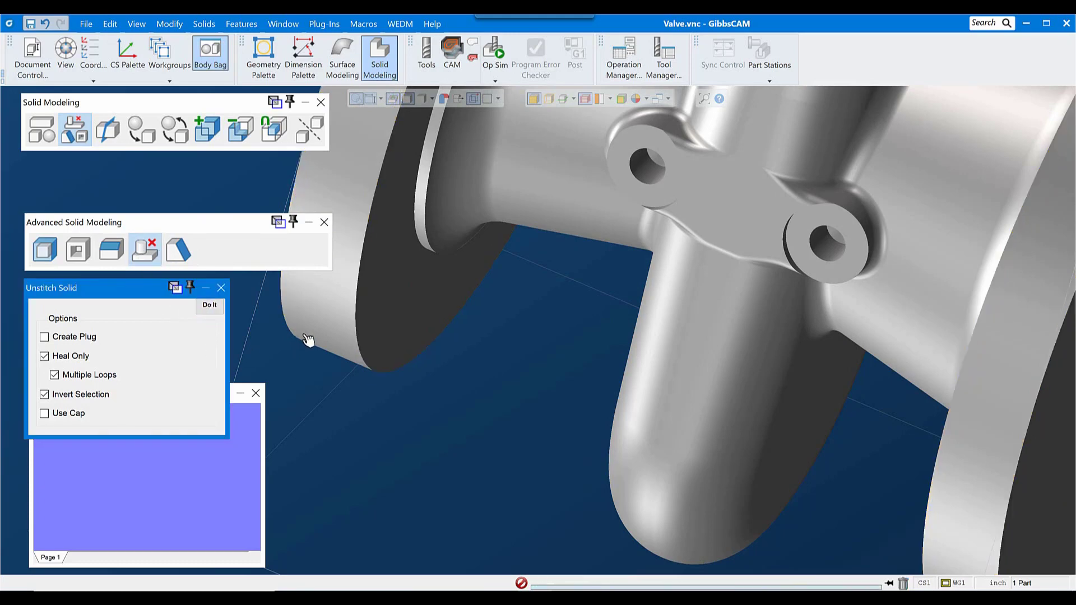
scroll(438, 355, "down", 2)
scroll(532, 375, "down", 5)
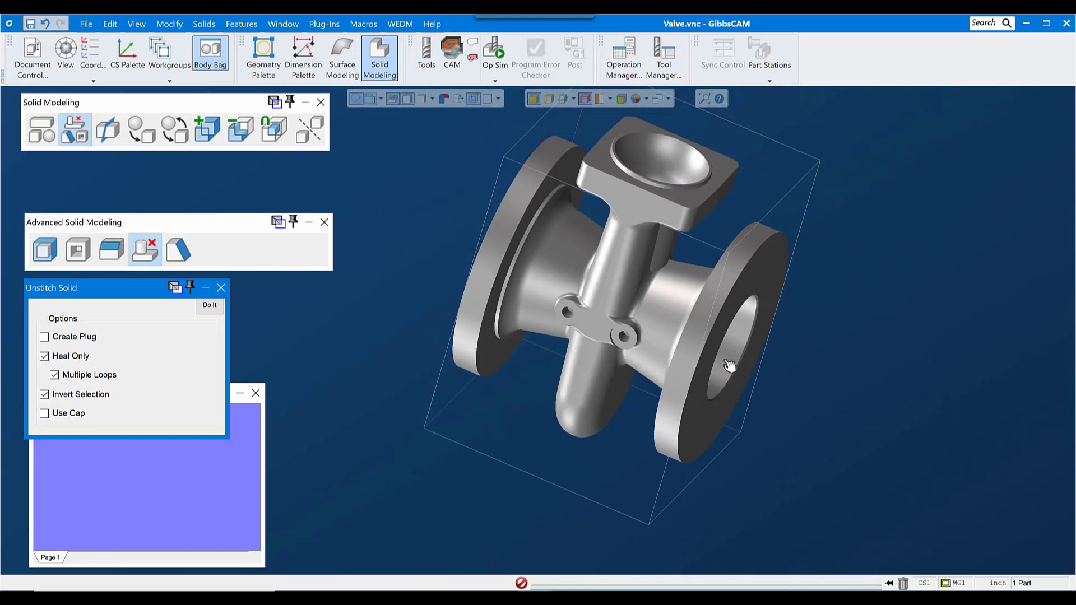
- Select the valve's internal bore face and examine where it shows through the two small boss holes and the flange bore
middle_click_drag(729, 361, 616, 328)
left_click(652, 329)
middle_click_drag(757, 440, 824, 194)
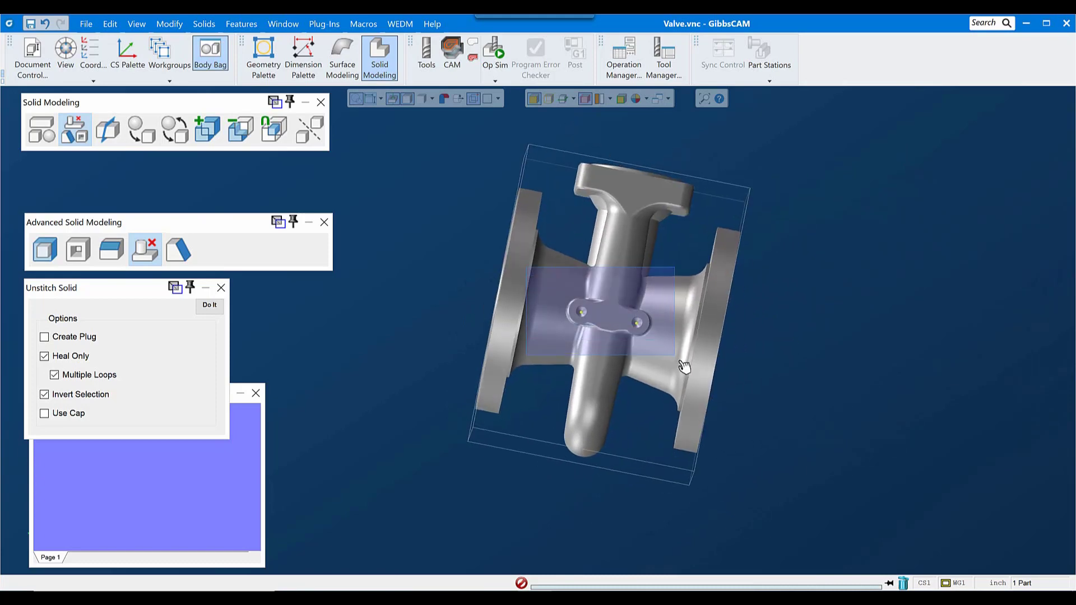
scroll(639, 325, "up", 5)
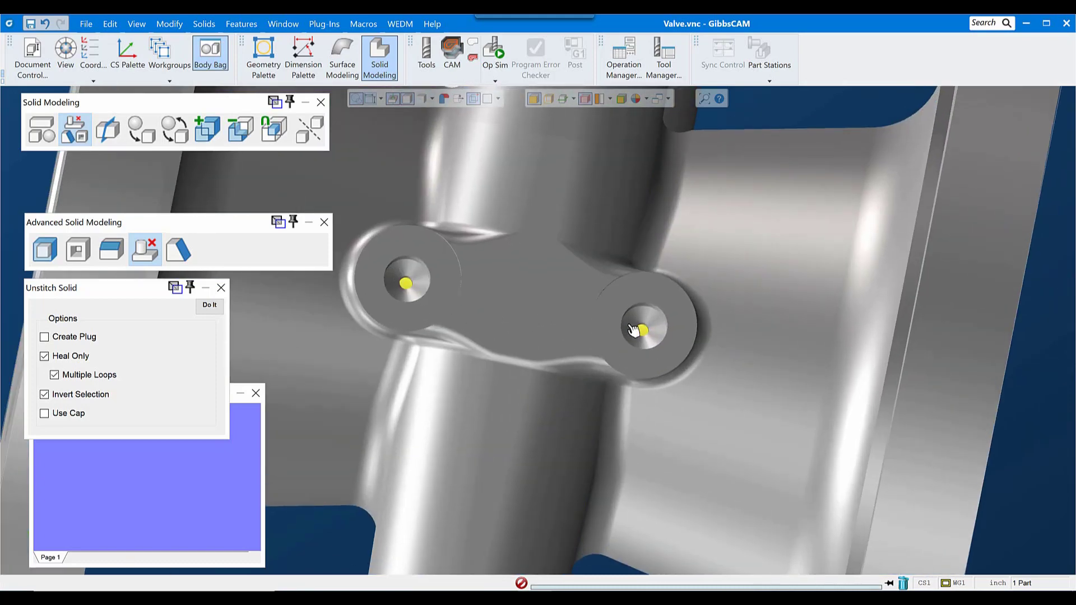
scroll(817, 312, "down", 4)
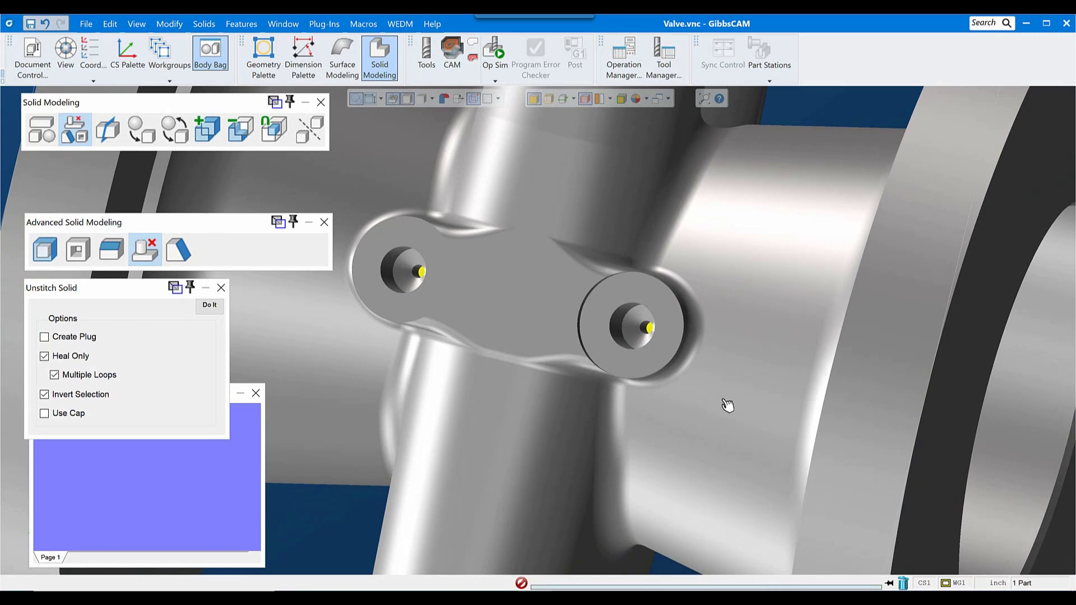
scroll(734, 401, "down", 2)
scroll(733, 395, "down", 3)
middle_click_drag(793, 383, 617, 407)
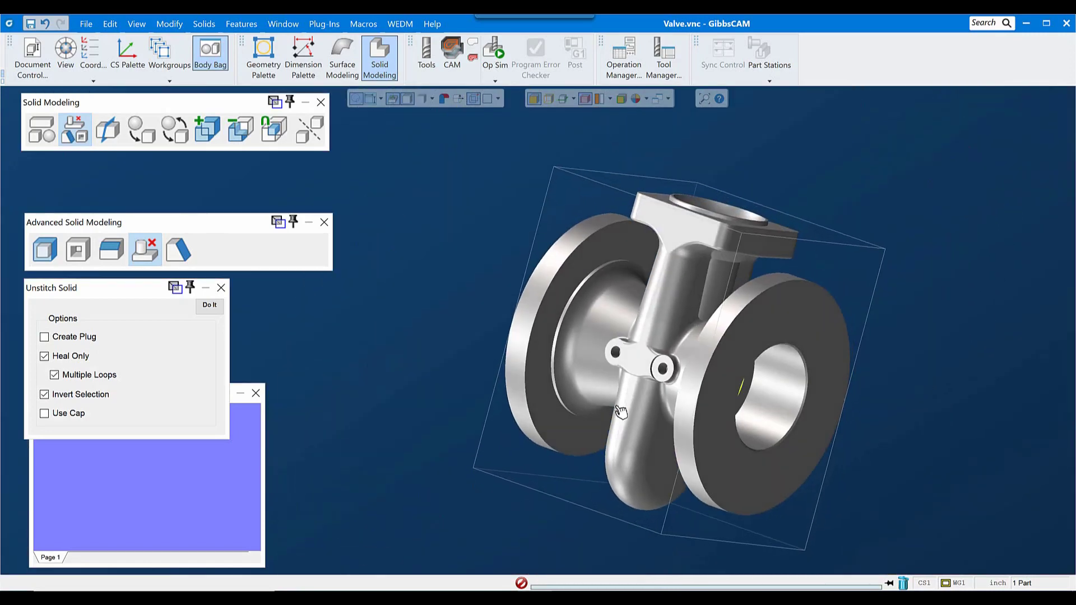
middle_click_drag(777, 400, 575, 367)
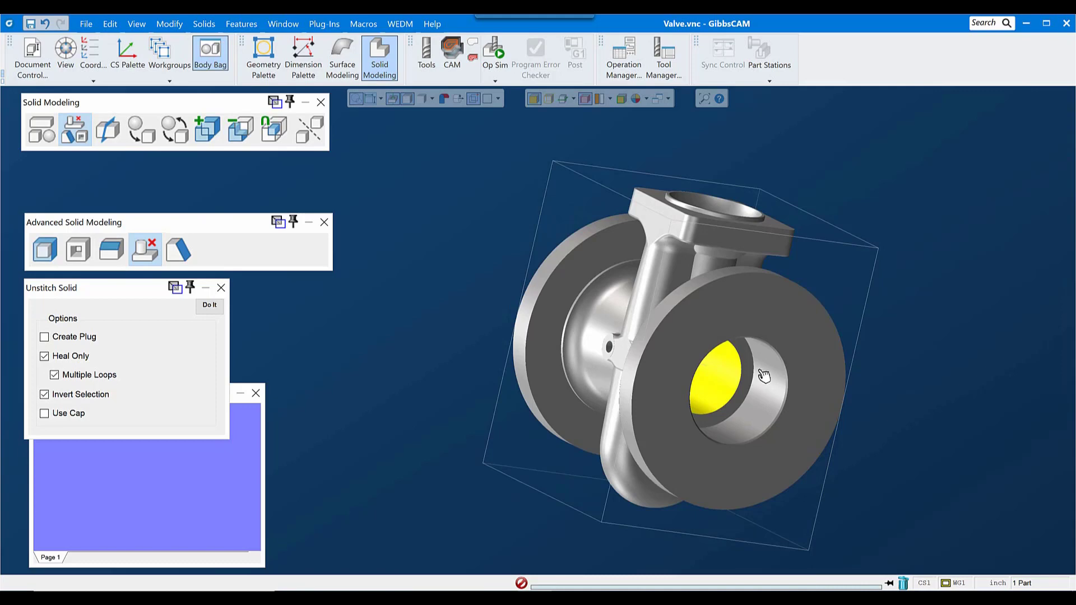
- Show the solid's edges and select the opening loops of both round flange bores and the square top flange
left_click(208, 305)
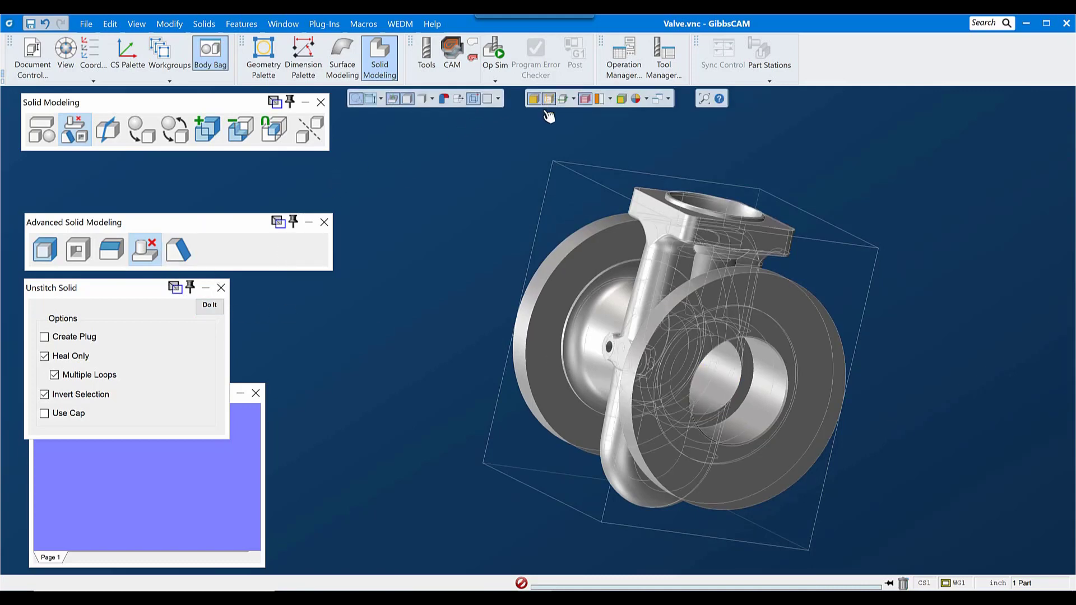
scroll(793, 377, "up", 5)
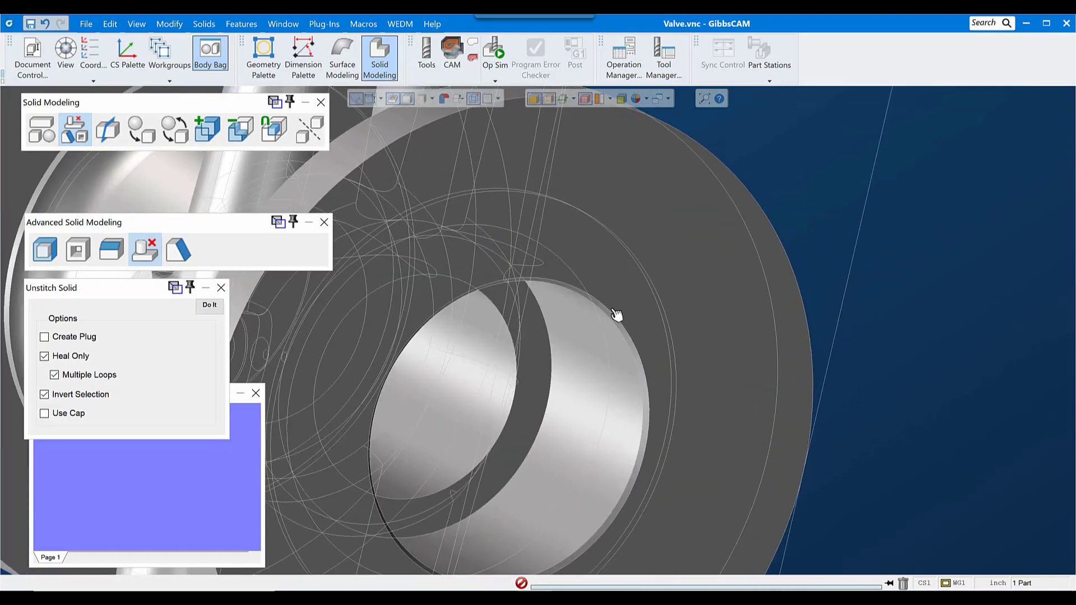
scroll(562, 441, "down", 5)
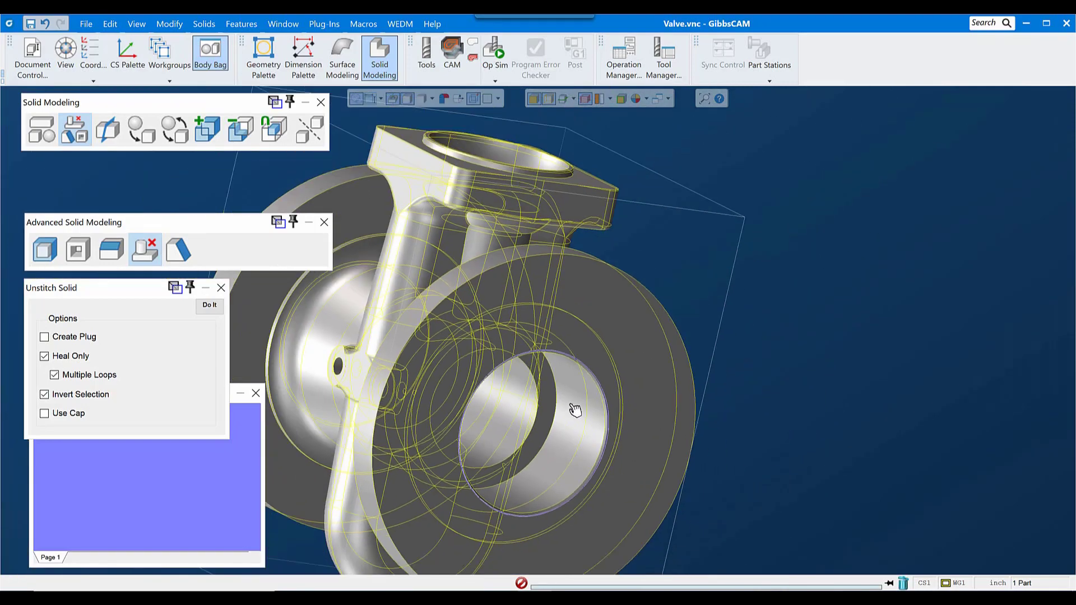
scroll(571, 407, "down", 2)
middle_click_drag(471, 237, 508, 317)
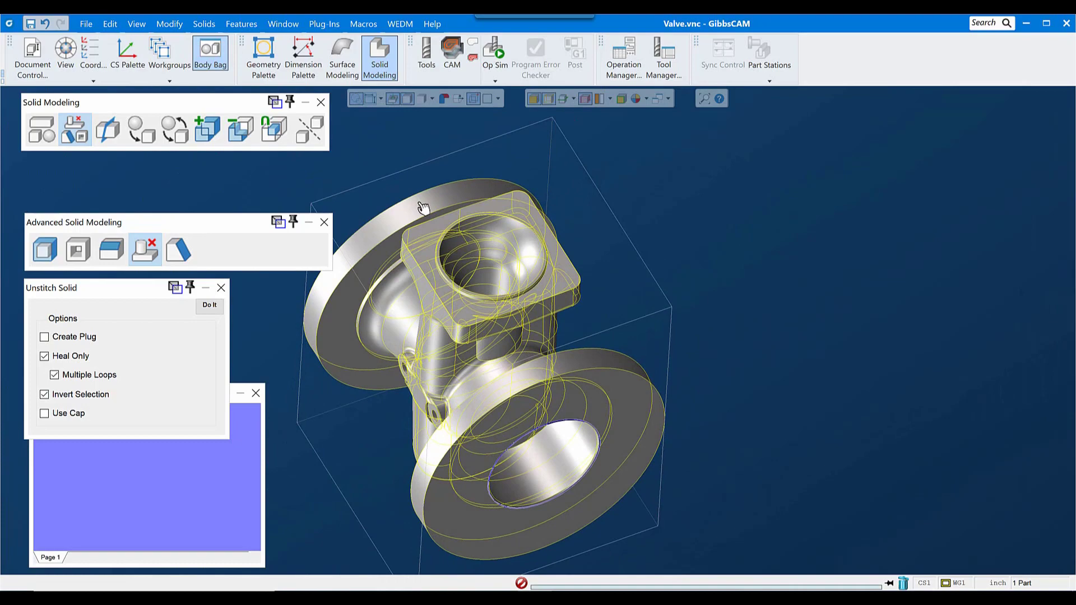
scroll(578, 292, "up", 5)
left_click(652, 307)
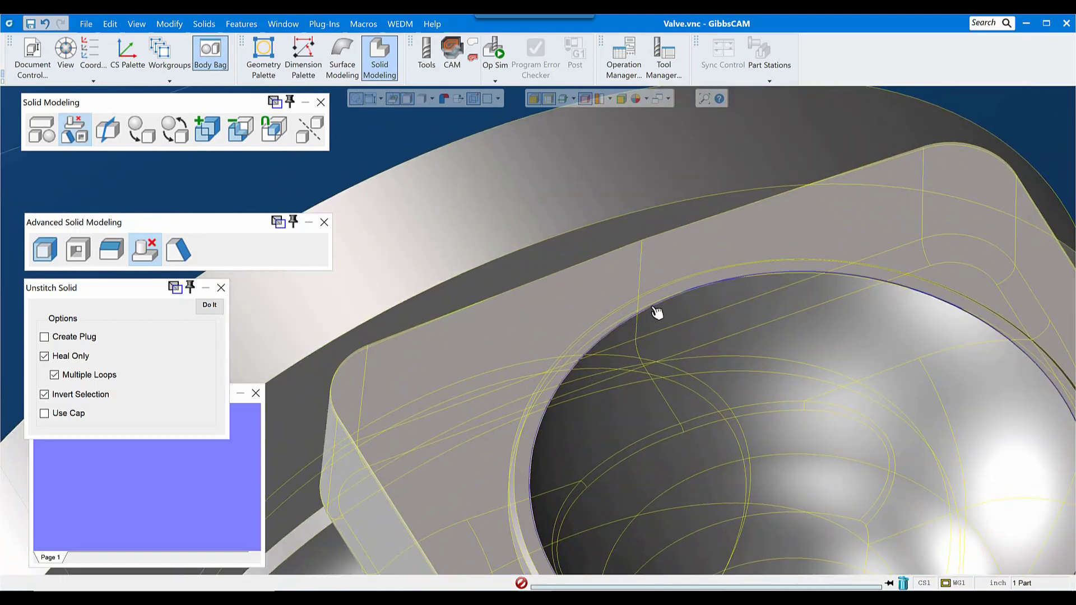
middle_click_drag(491, 358, 658, 375)
middle_click_drag(527, 319, 760, 352)
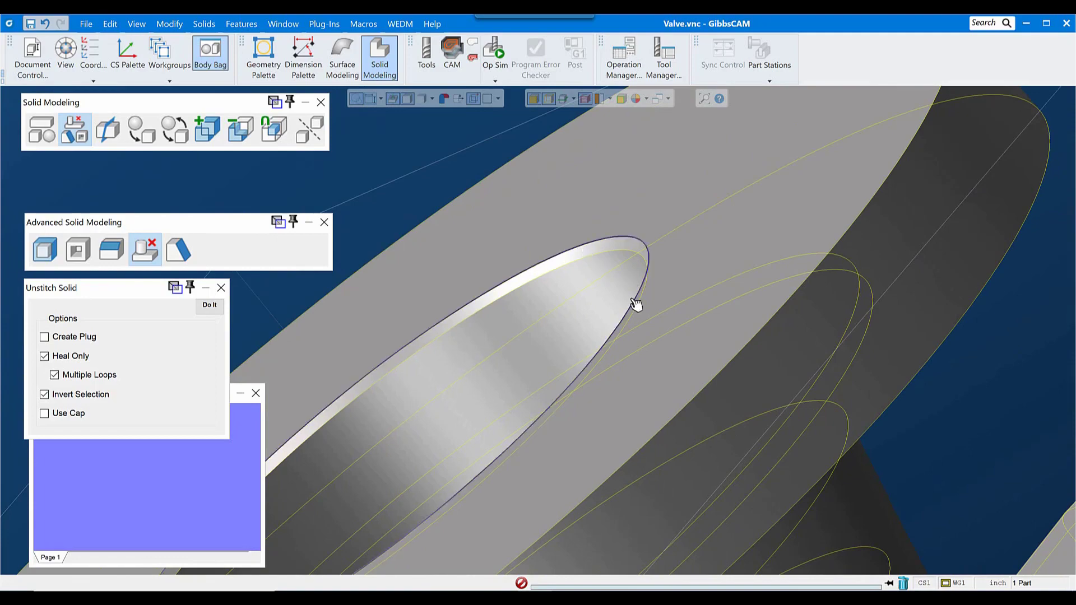
- Add the edge loops of the two small boss holes and unstitch the selected loops with Create Plug enabled
scroll(636, 305, "down", 6)
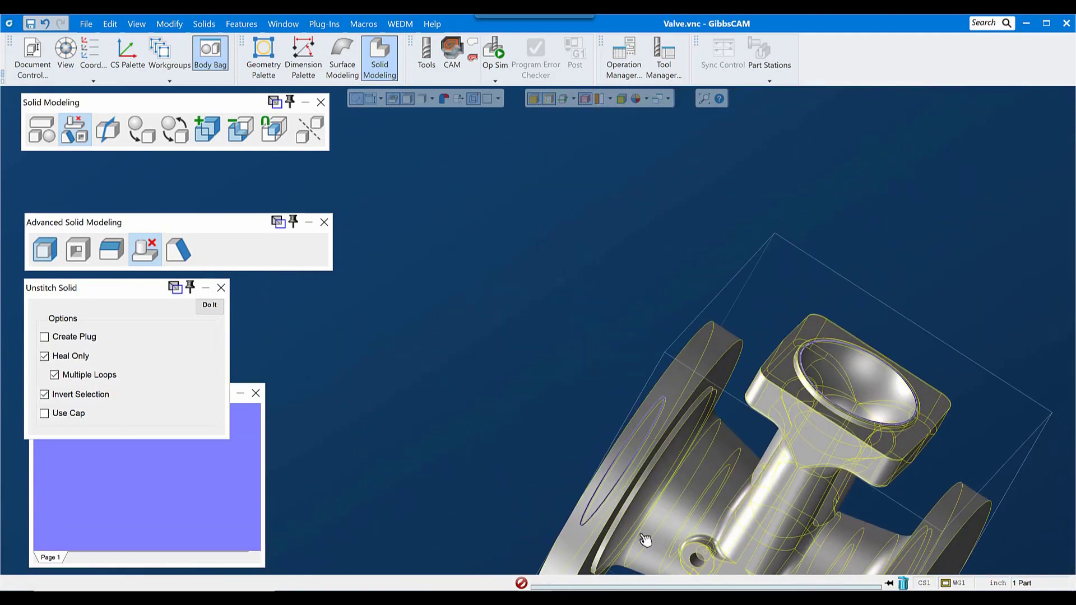
middle_click_drag(661, 530, 481, 207)
left_click_drag(474, 176, 683, 399)
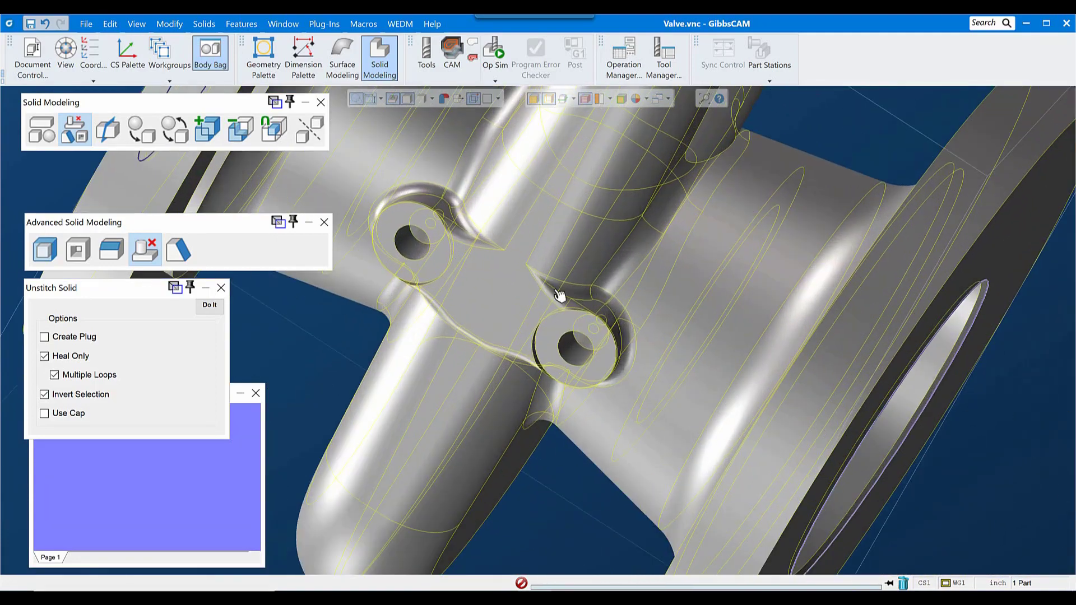
left_click(405, 242)
left_click(568, 346)
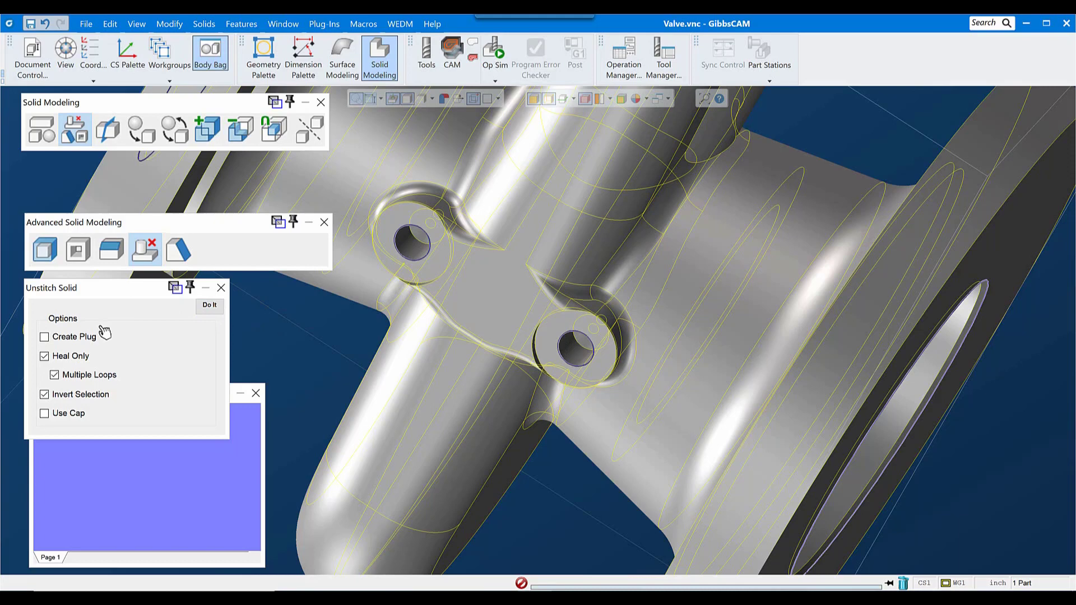
left_click(70, 337)
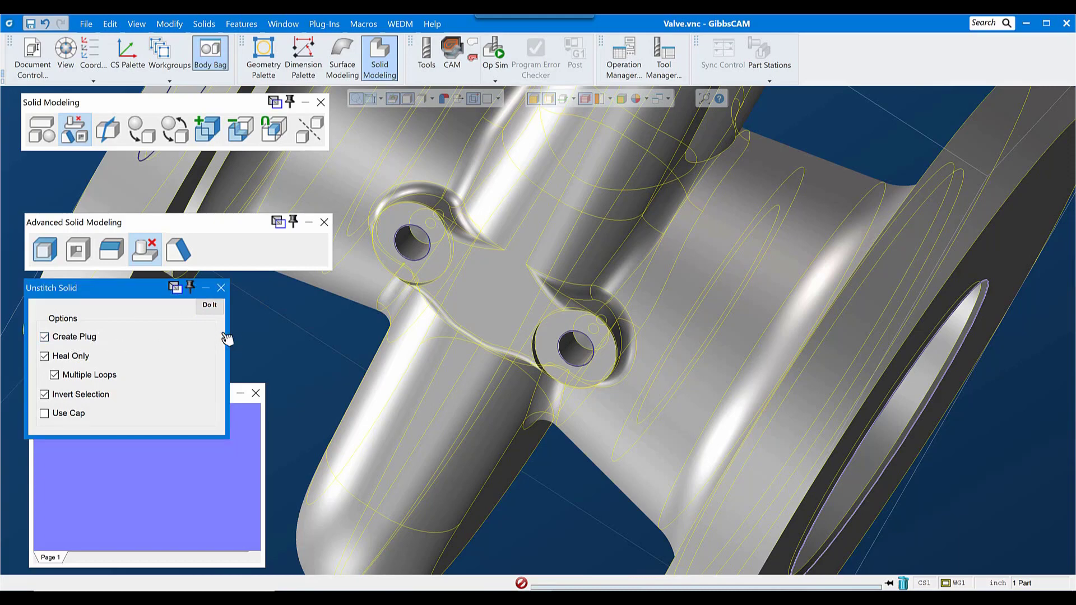
left_click(210, 306)
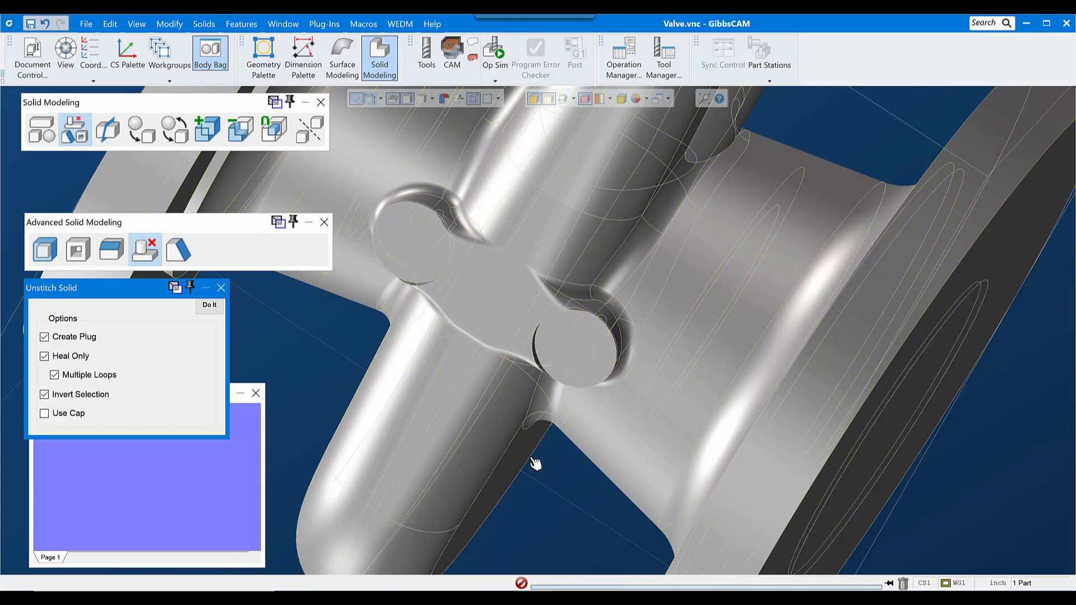
- Put the filled valve body in the Body Bag, hide the edges and examine the plug solid of the internal cavity
left_click(512, 292)
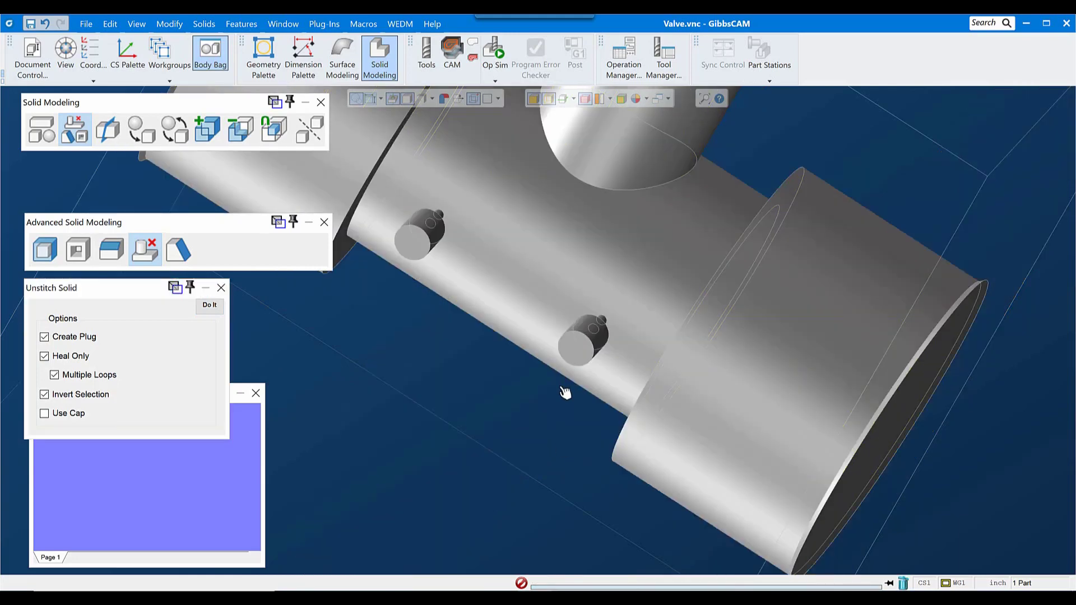
scroll(650, 521, "down", 5)
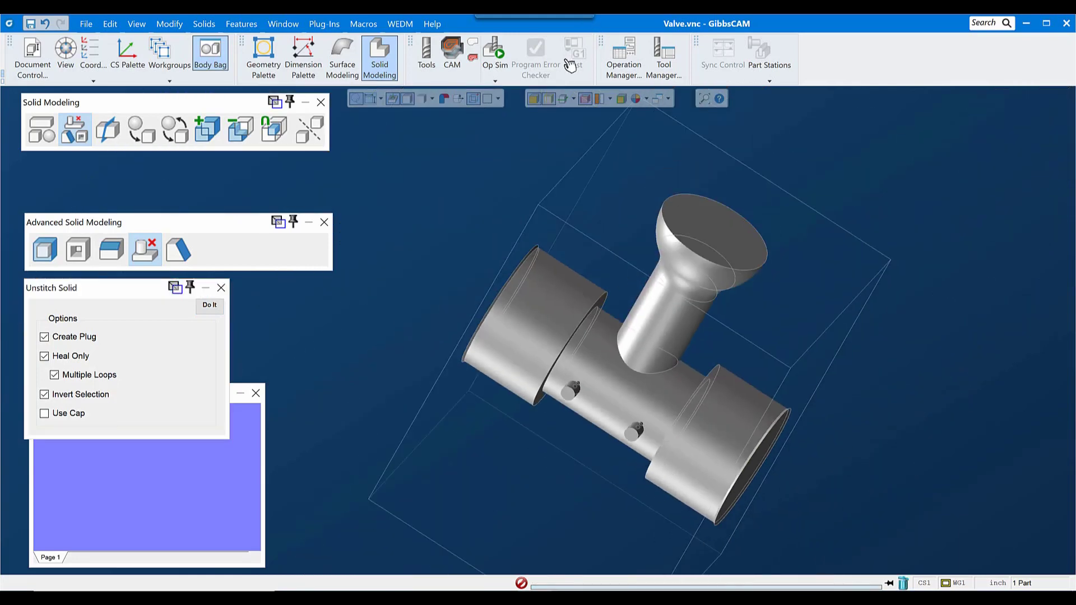
left_click(549, 99)
middle_click_drag(840, 377, 468, 218)
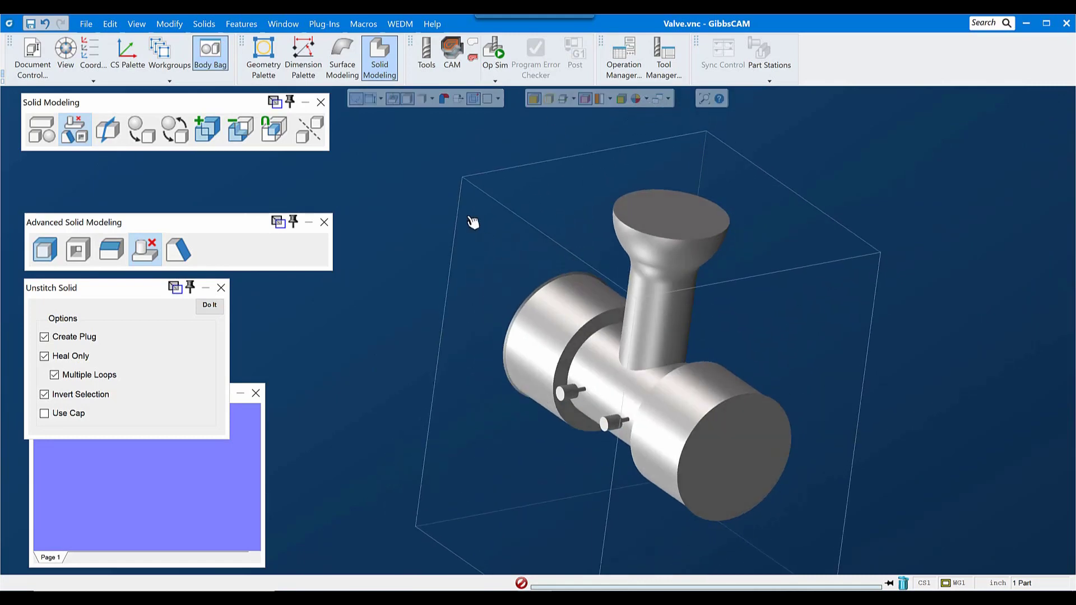
middle_click_drag(745, 443, 507, 421)
scroll(720, 437, "up", 5)
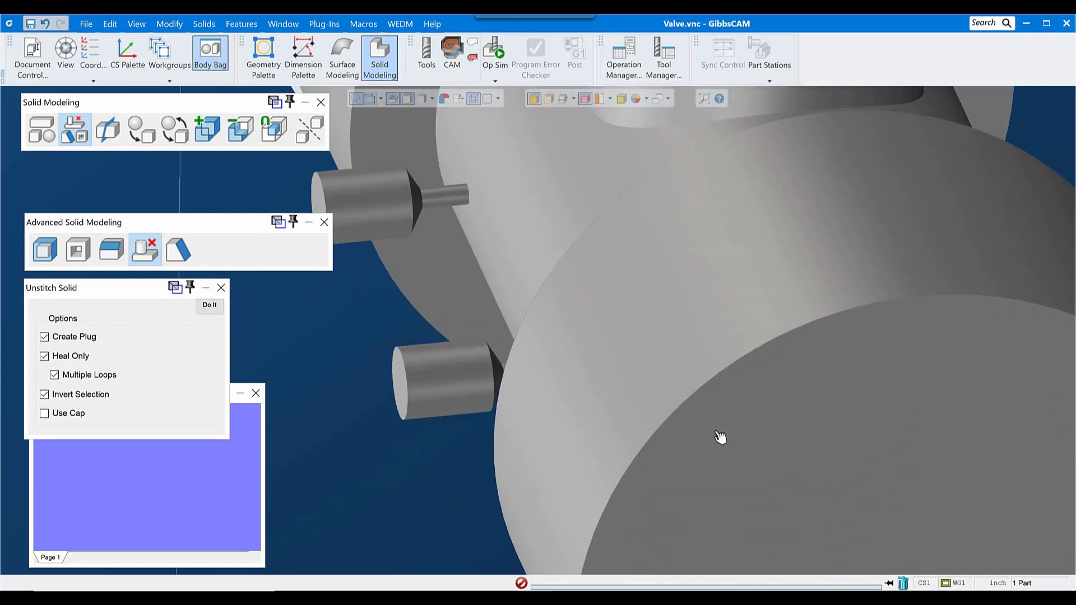
middle_click_drag(720, 437, 815, 347)
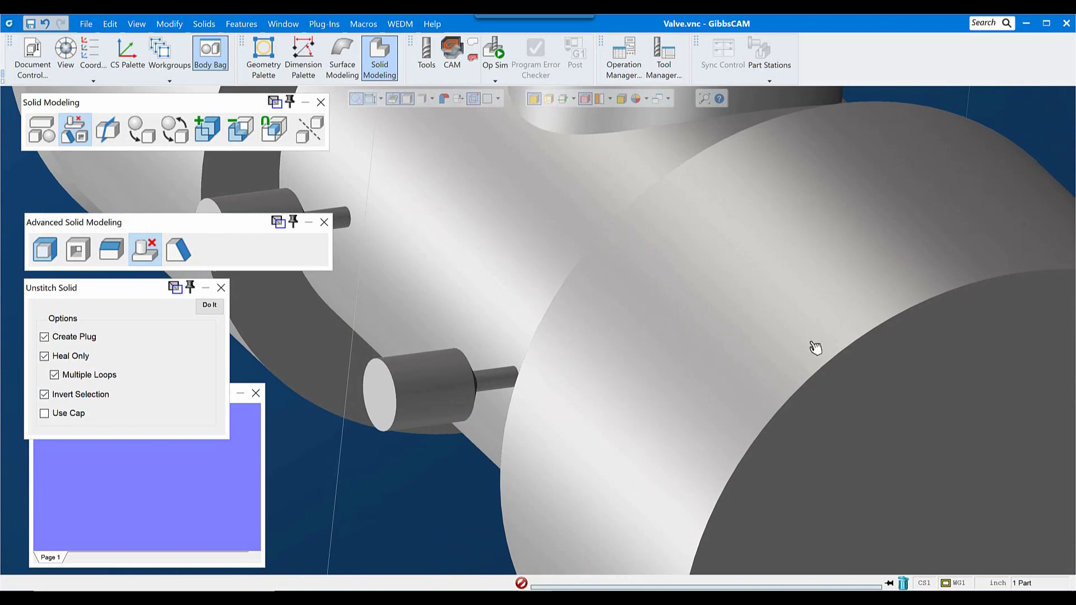
scroll(816, 359, "down", 6)
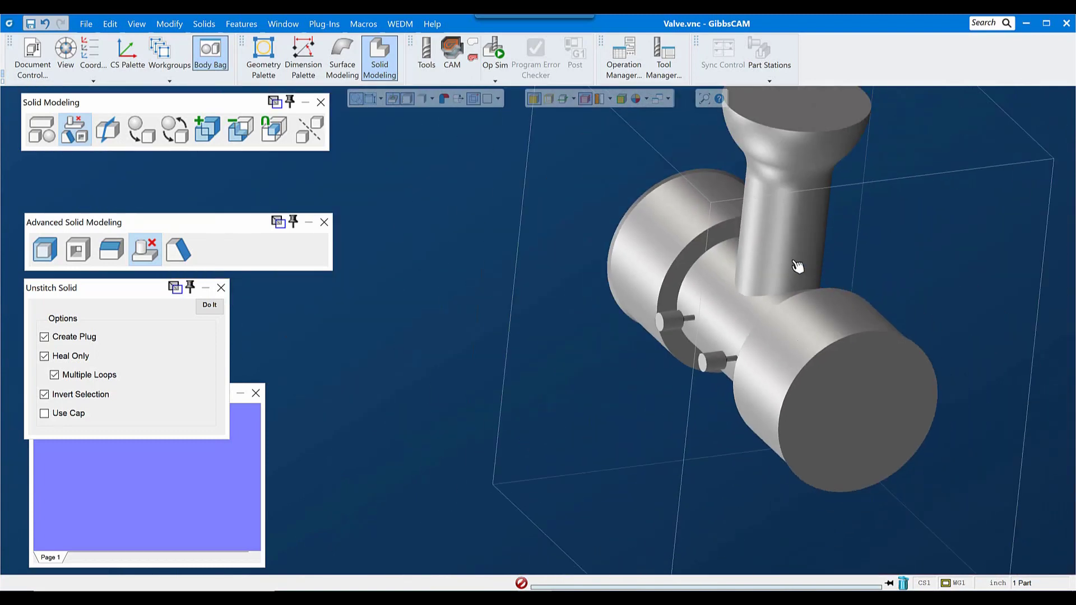
- Delete the plug solid and bring the filled valve body Import1(14) back from the Body Bag
left_click(798, 267)
left_click(900, 581)
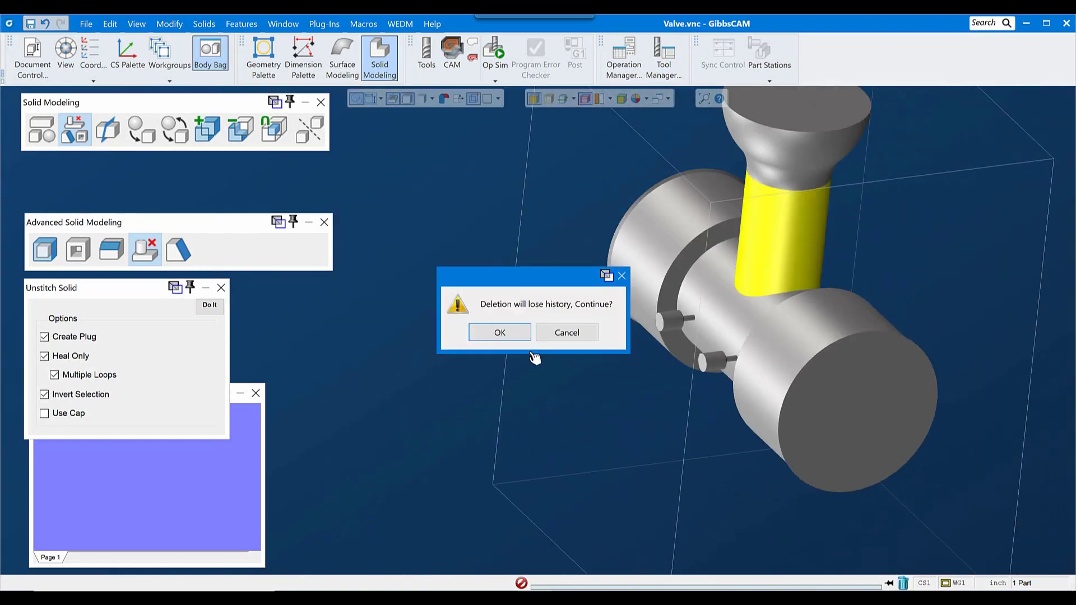
left_click(510, 335)
left_click(257, 440)
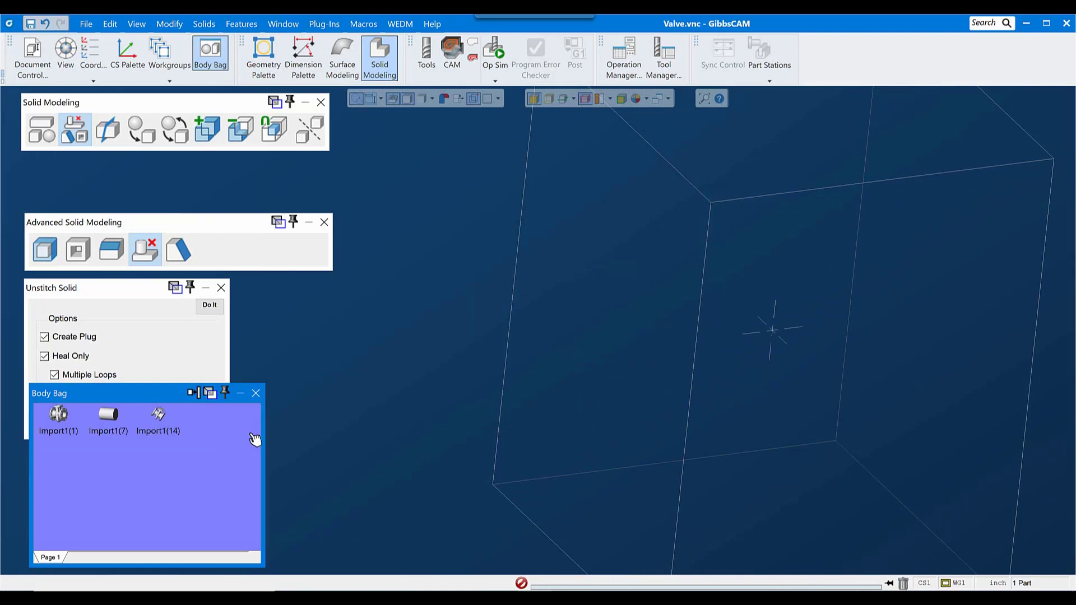
double_click(159, 416)
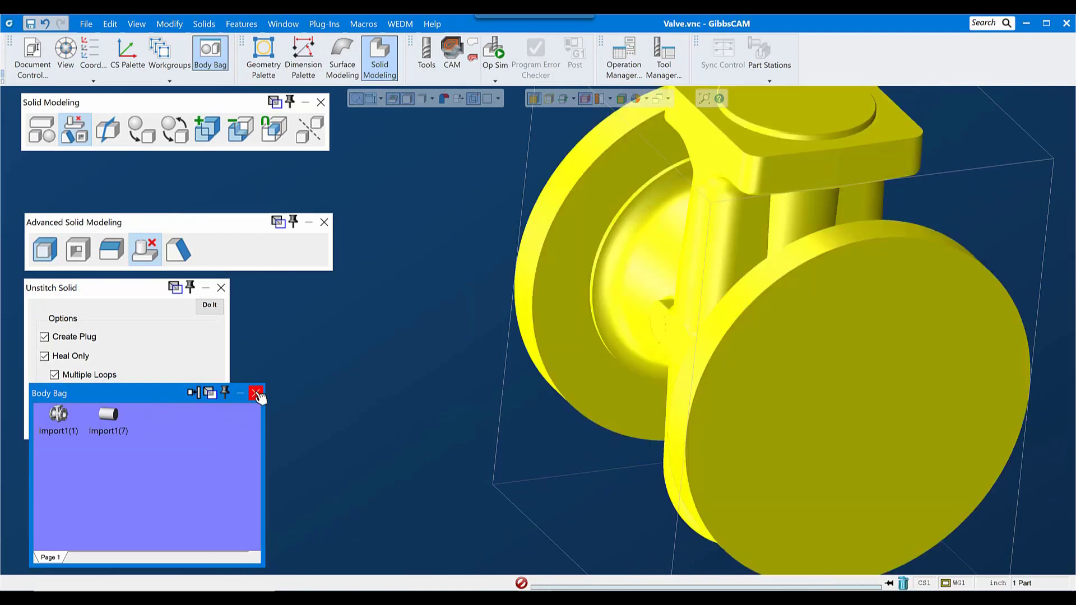
left_click(257, 393)
- Select the circular end faces and side walls of both raised pads on the valve's small boss and unstitch them
scroll(521, 440, "down", 3)
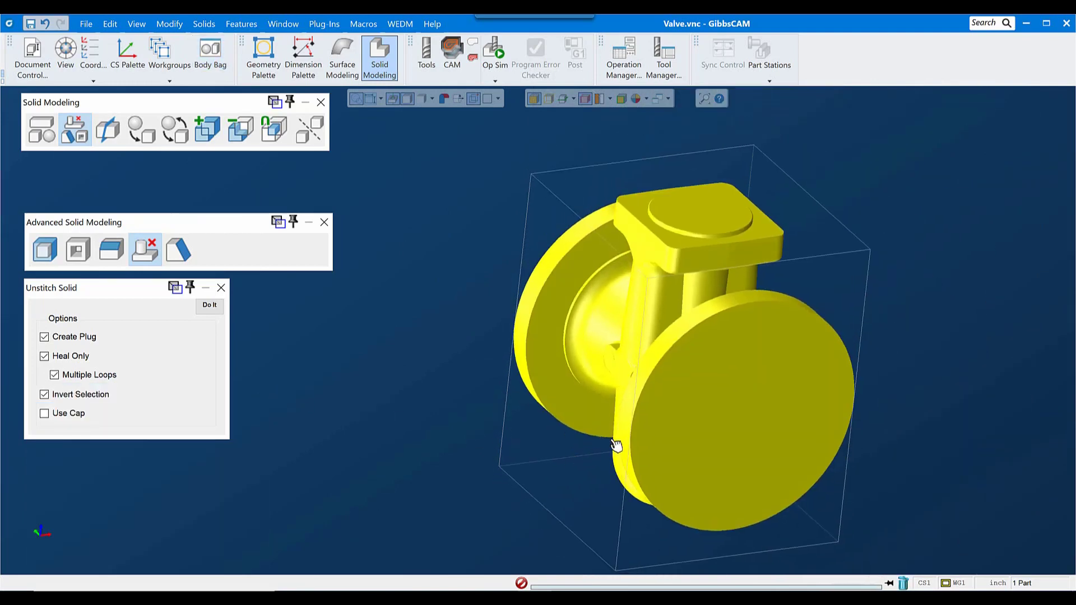
middle_click_drag(505, 370, 544, 402)
left_click_drag(597, 333, 745, 446)
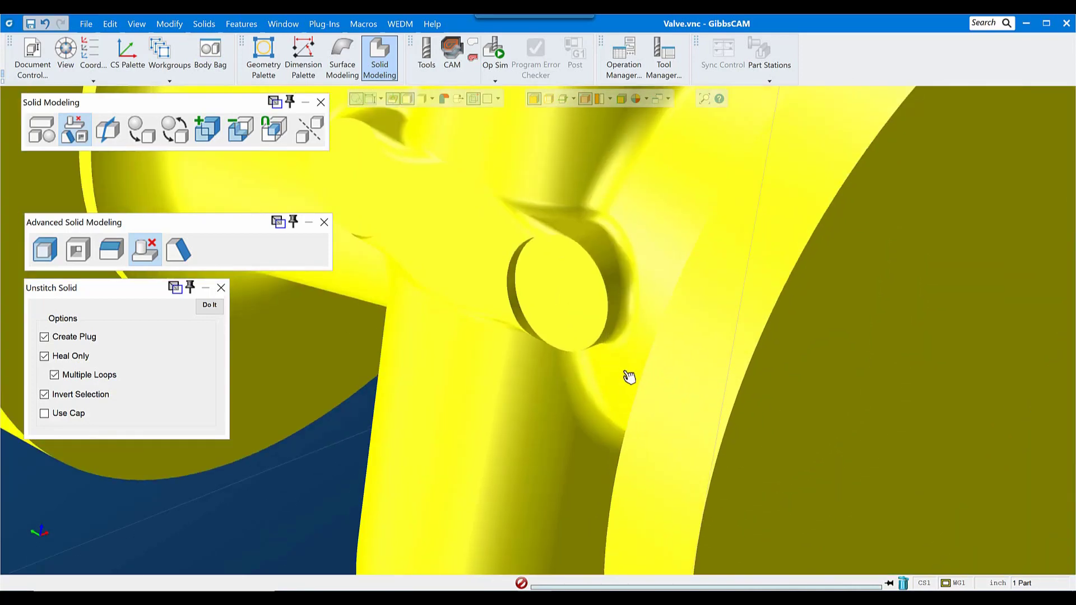
left_click(580, 311)
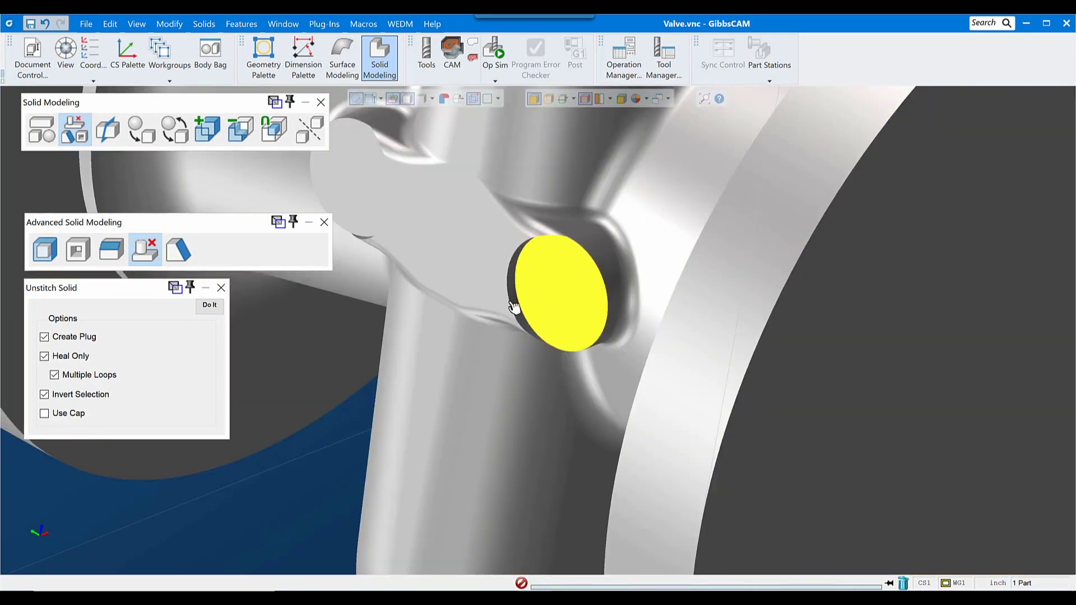
middle_click_drag(454, 385, 738, 440)
middle_click_drag(542, 320, 749, 387)
left_click(512, 243)
middle_click_drag(512, 243, 623, 319)
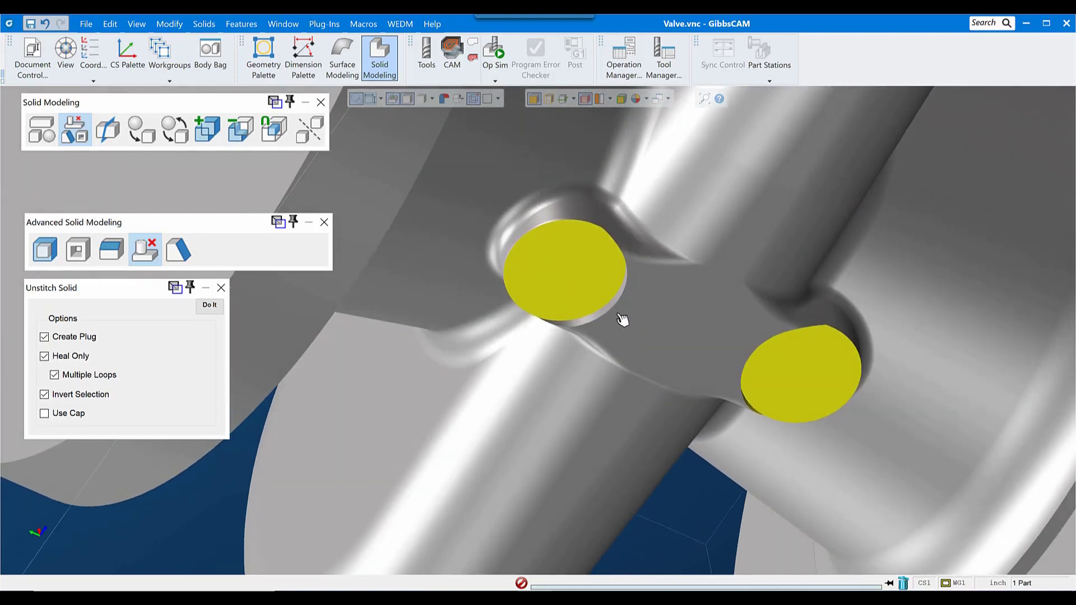
middle_click_drag(708, 421, 676, 250)
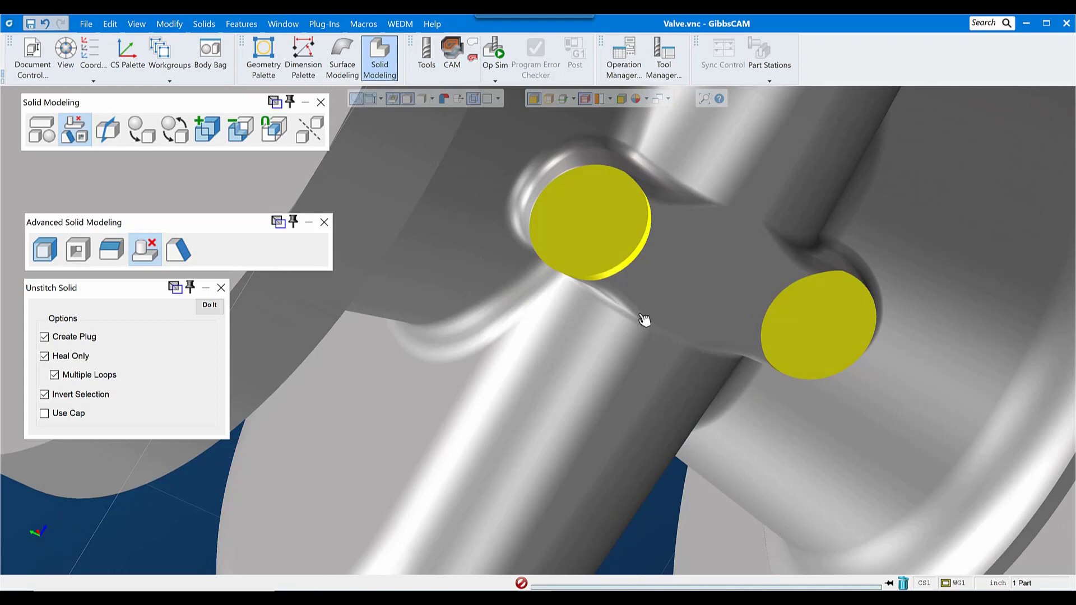
middle_click_drag(714, 336, 639, 233)
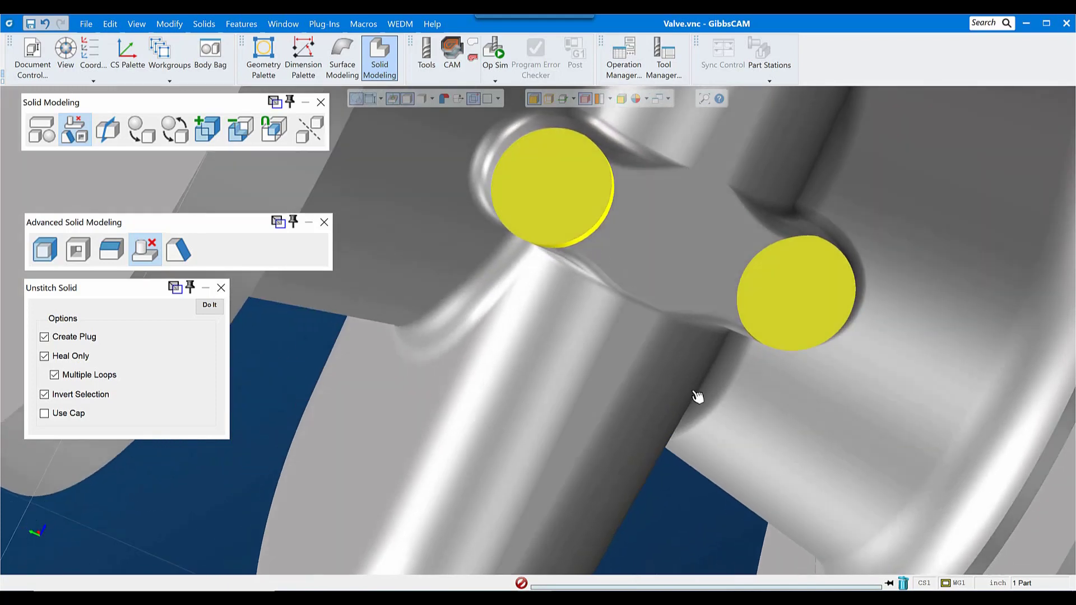
middle_click_drag(706, 412, 700, 252)
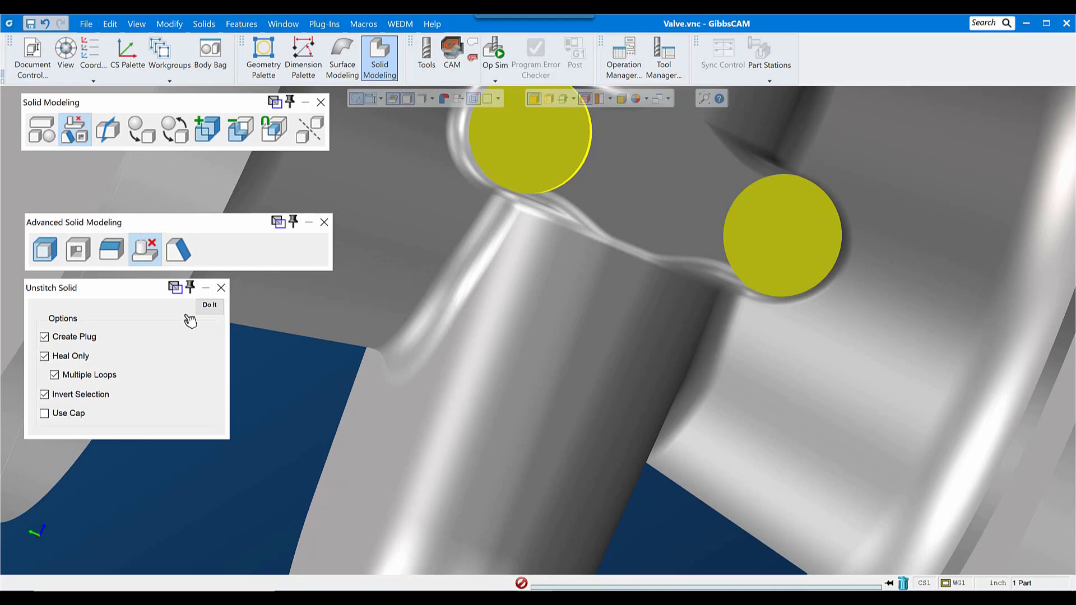
left_click(209, 306)
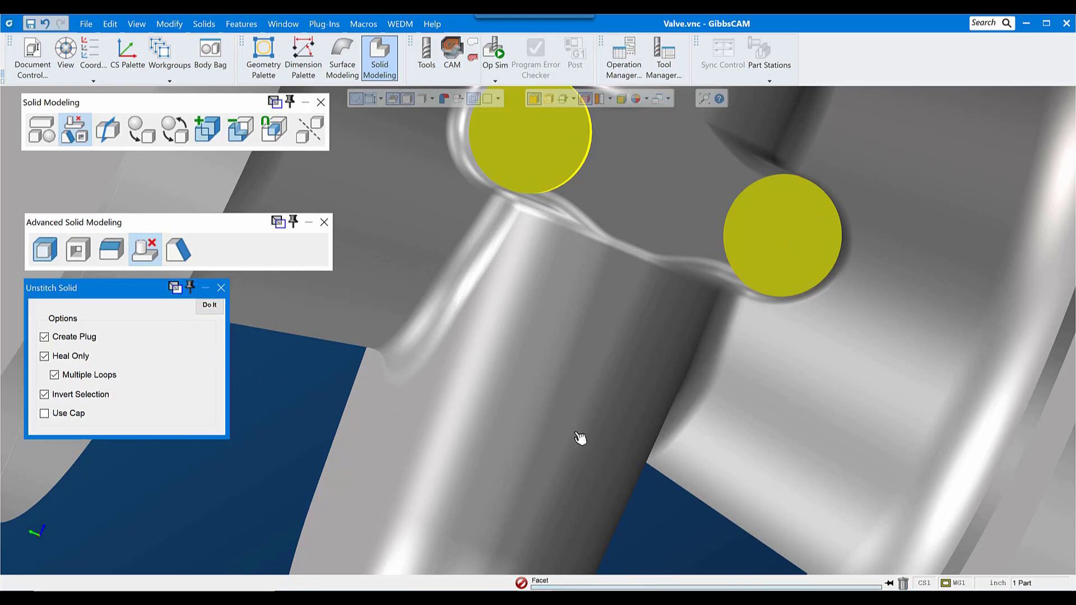
middle_click_drag(711, 370, 682, 322)
scroll(686, 326, "down", 6)
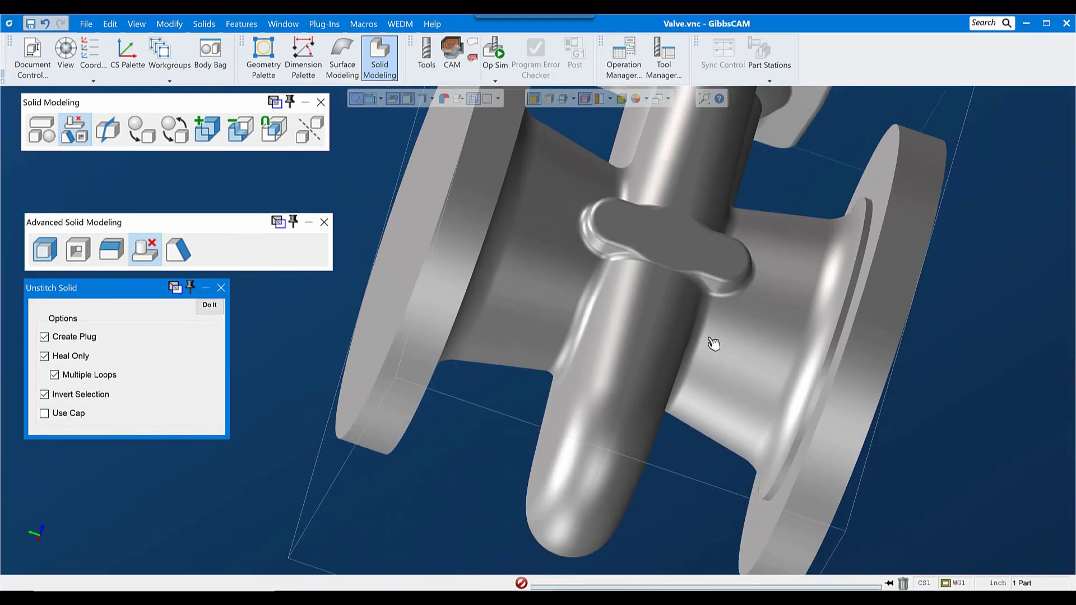
middle_click_drag(850, 340, 672, 394)
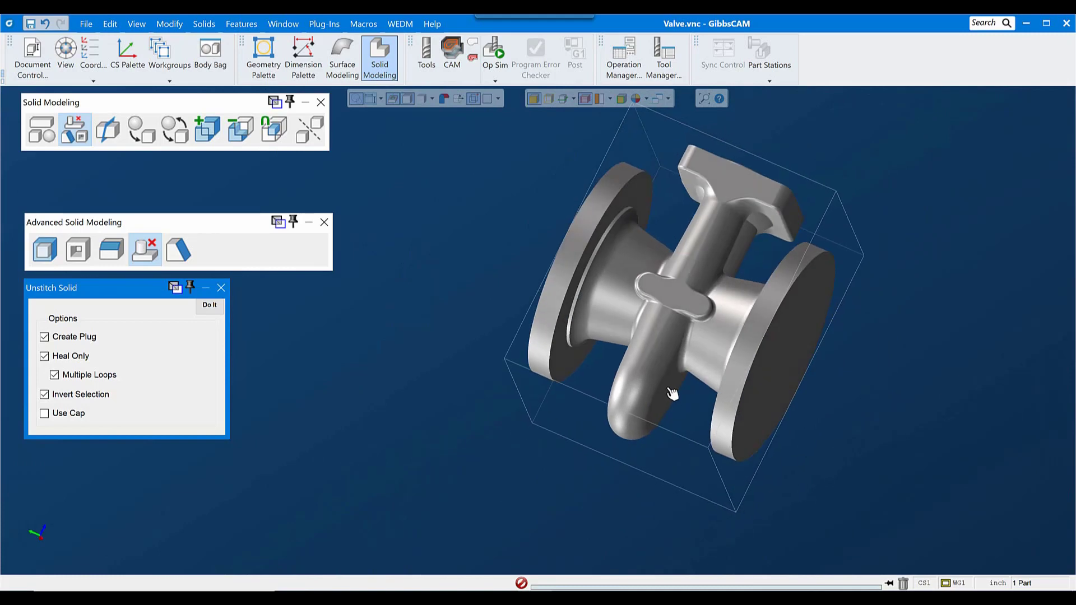
- Put the simplified valve body in the Body Bag and bring the original valve Import1(1) back out, shown in isometric view
double_click(690, 266)
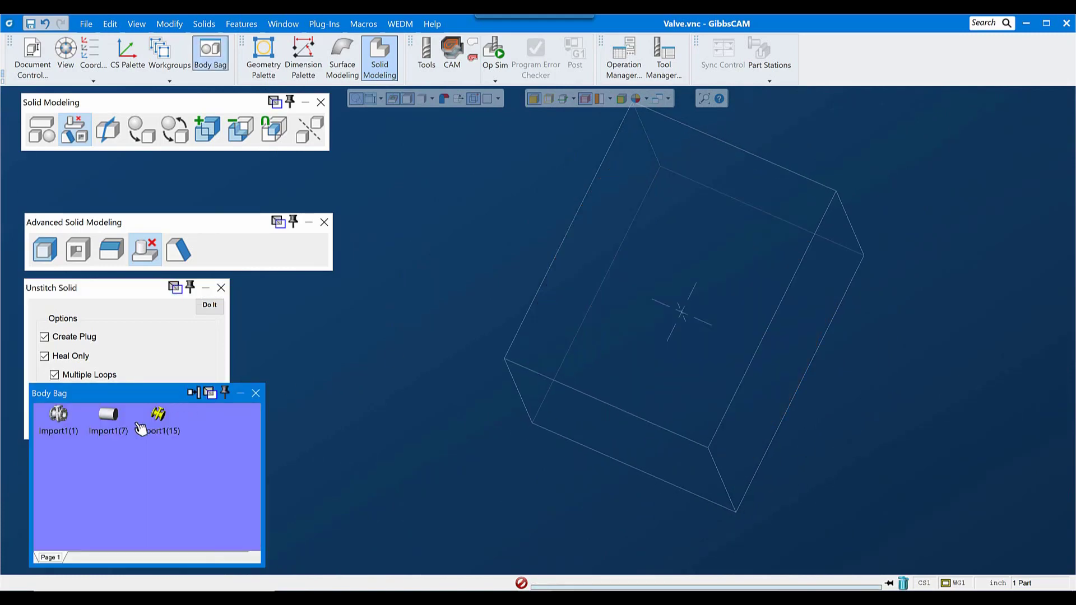
left_click(58, 416)
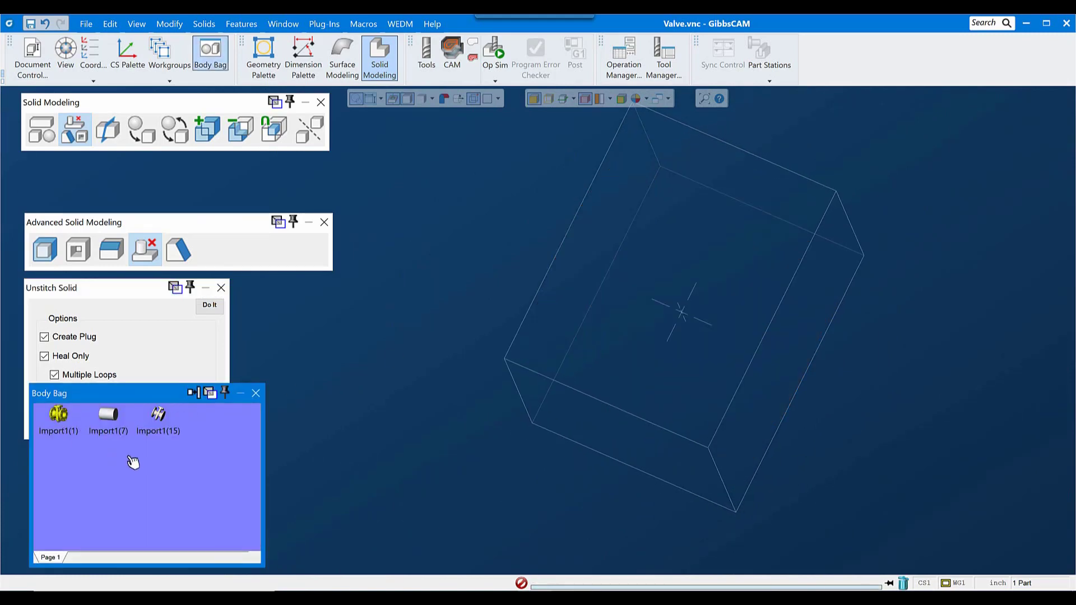
left_click_drag(144, 455, 374, 425)
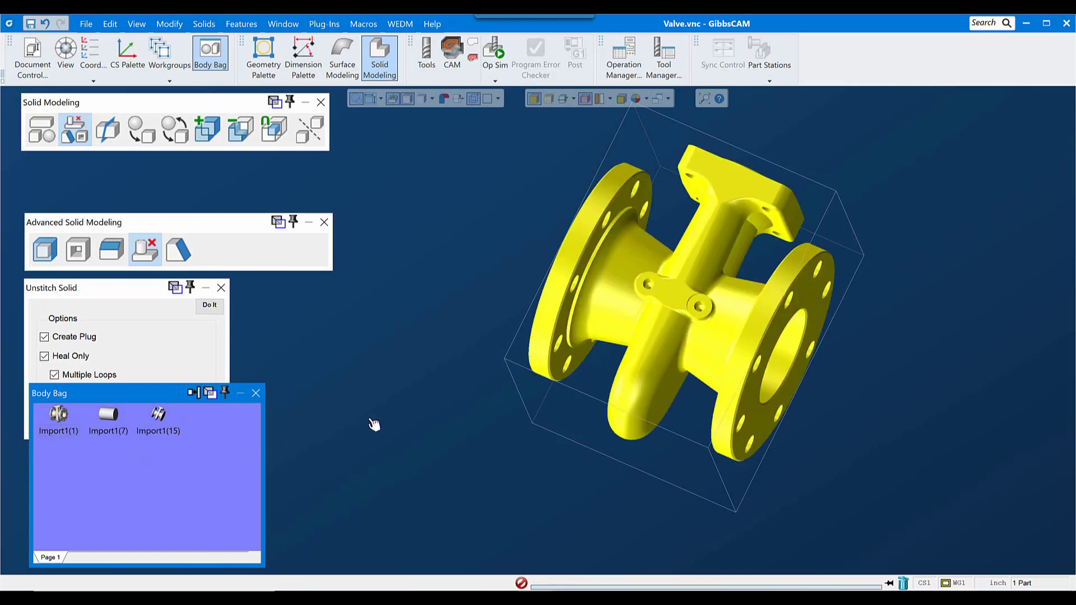
key("ctrl+i")
key("ctrl+u")
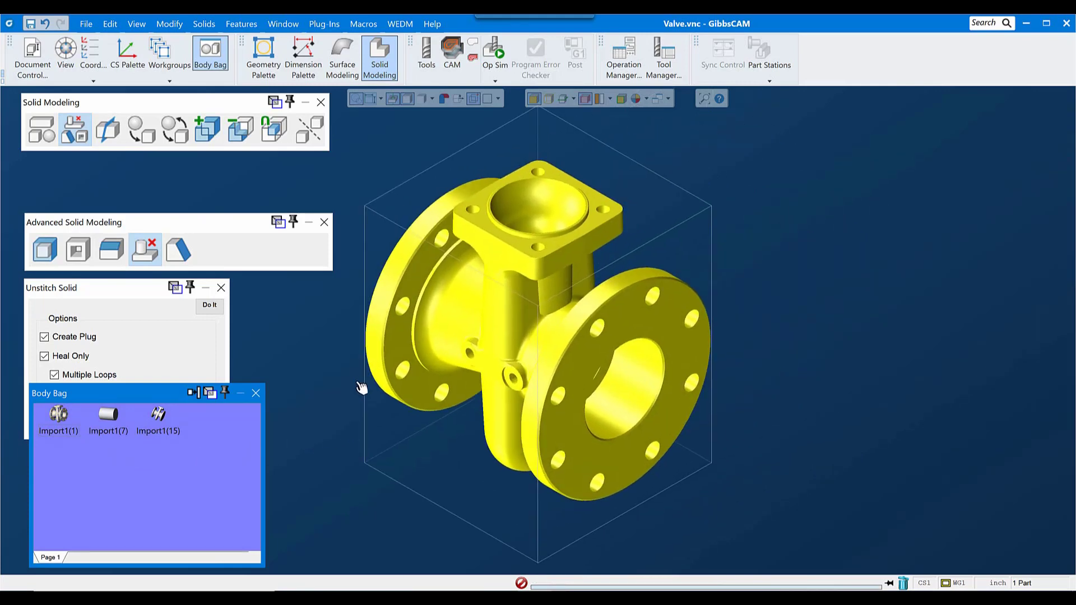
left_click(255, 394)
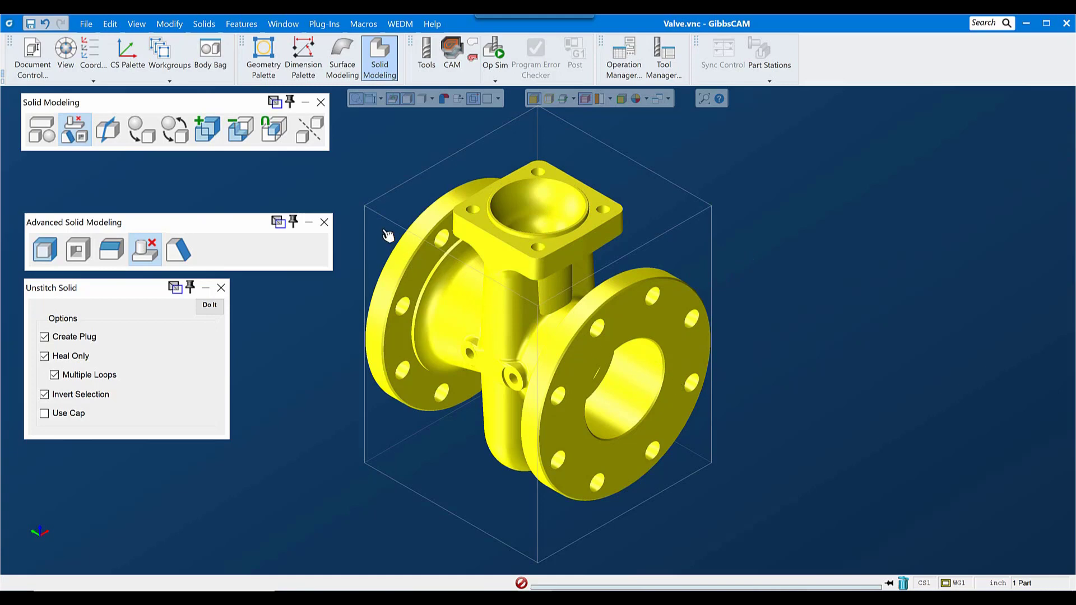
- Run automatic feature recognition (AFR) on the valve in the Hole Manager and auto-group the recognized holes
left_click(249, 25)
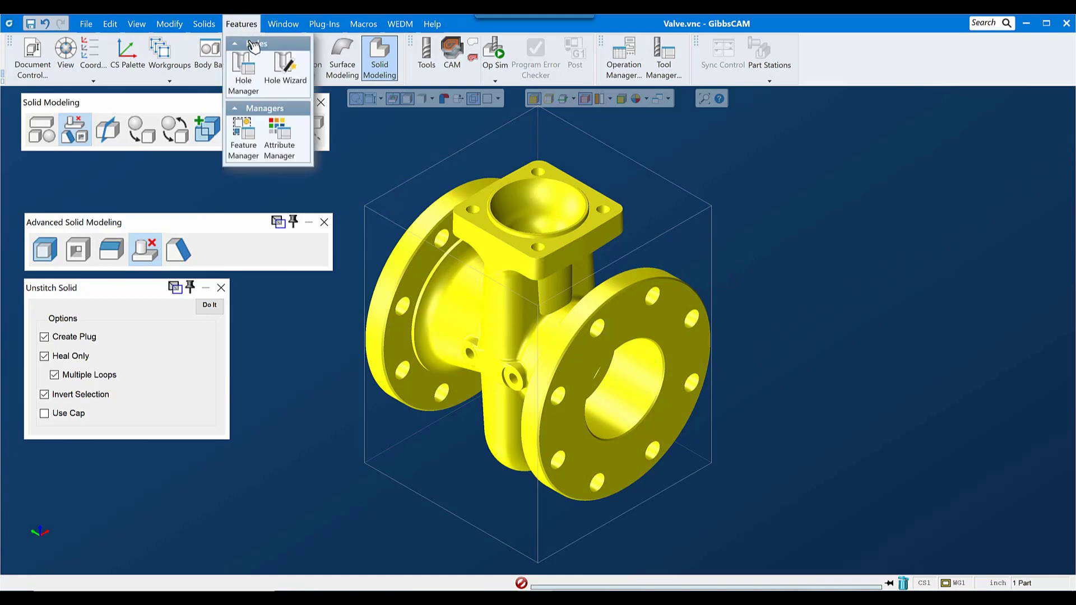
left_click(242, 76)
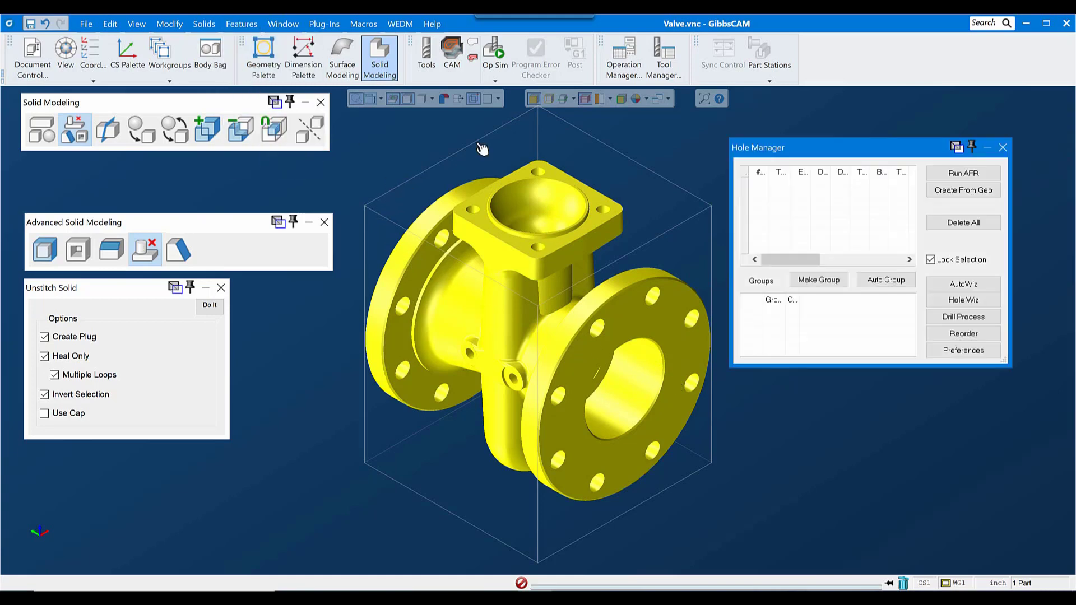
left_click(968, 174)
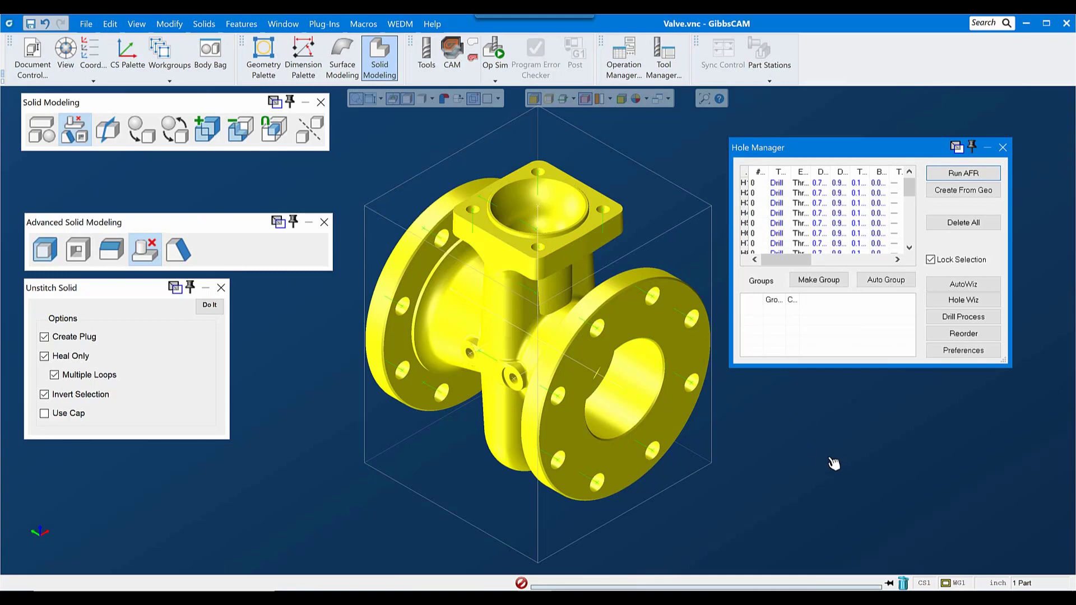
left_click(895, 285)
- Review individual hole groups, select all the groups from first to last, and unstitch their faces with Create Plug disabled
left_click(777, 312)
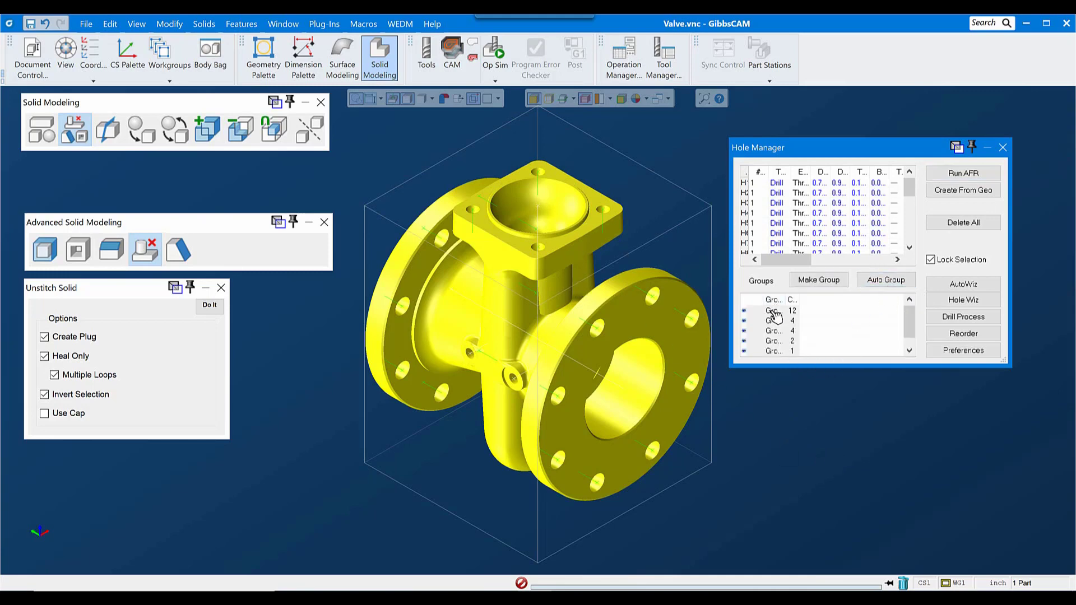
left_click(780, 321)
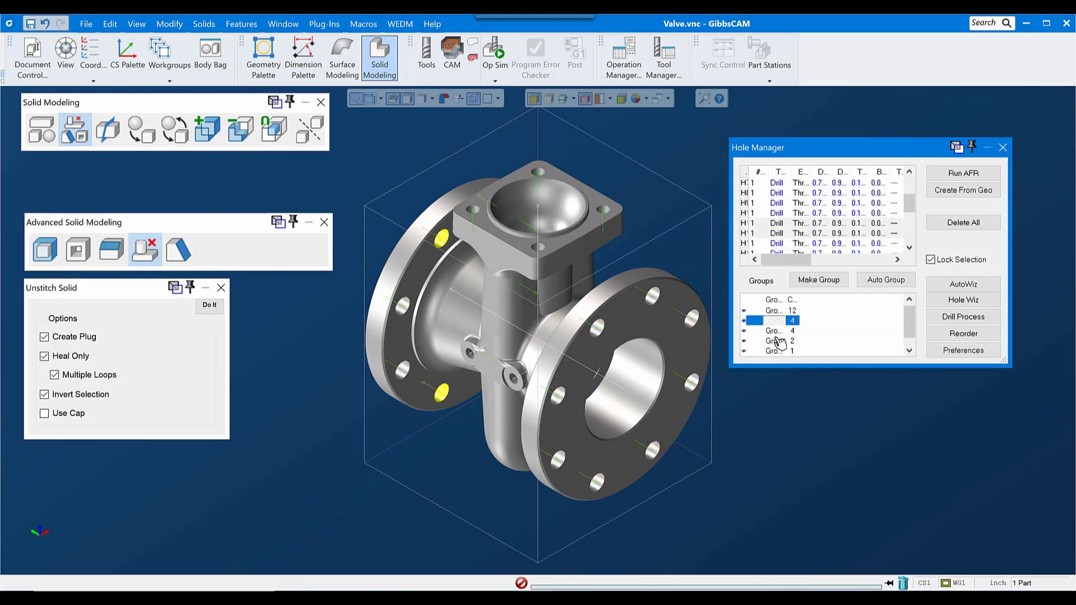
left_click(776, 332)
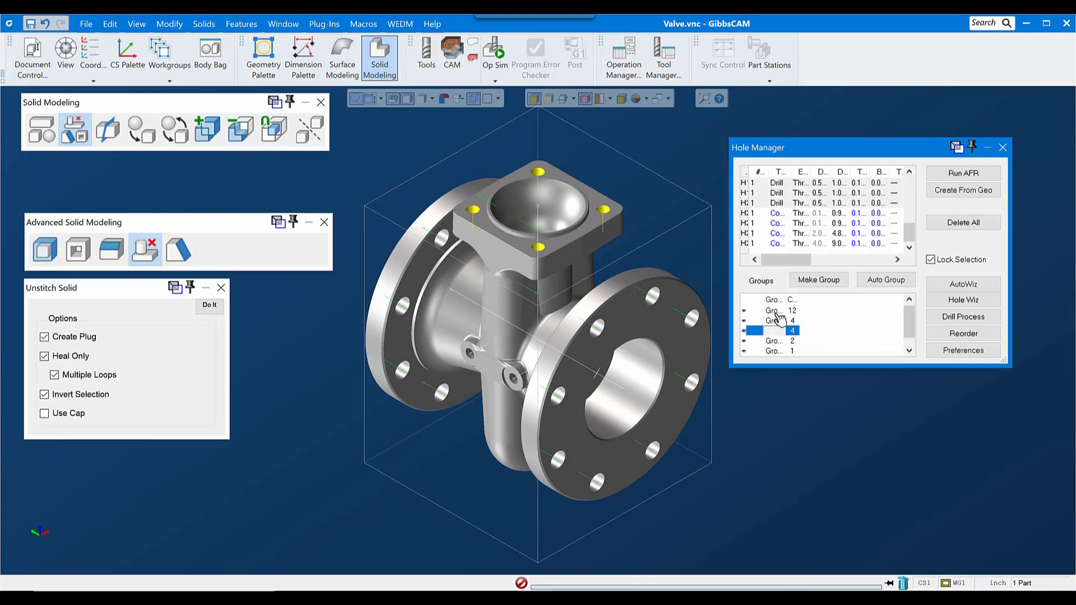
left_click(777, 312)
scroll(782, 342, "down", 1)
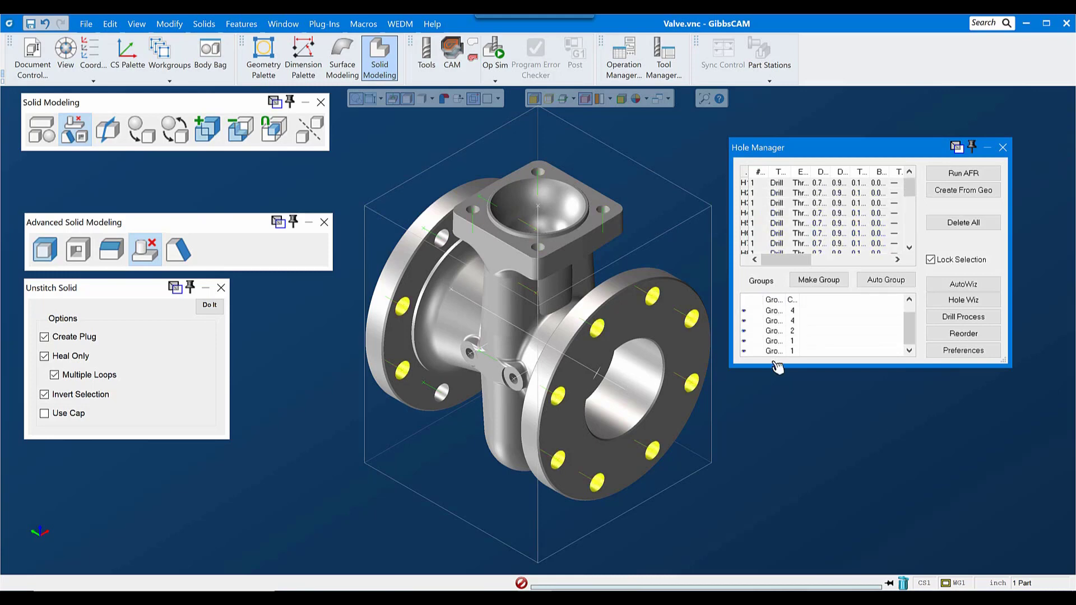
left_click(773, 351, "shift")
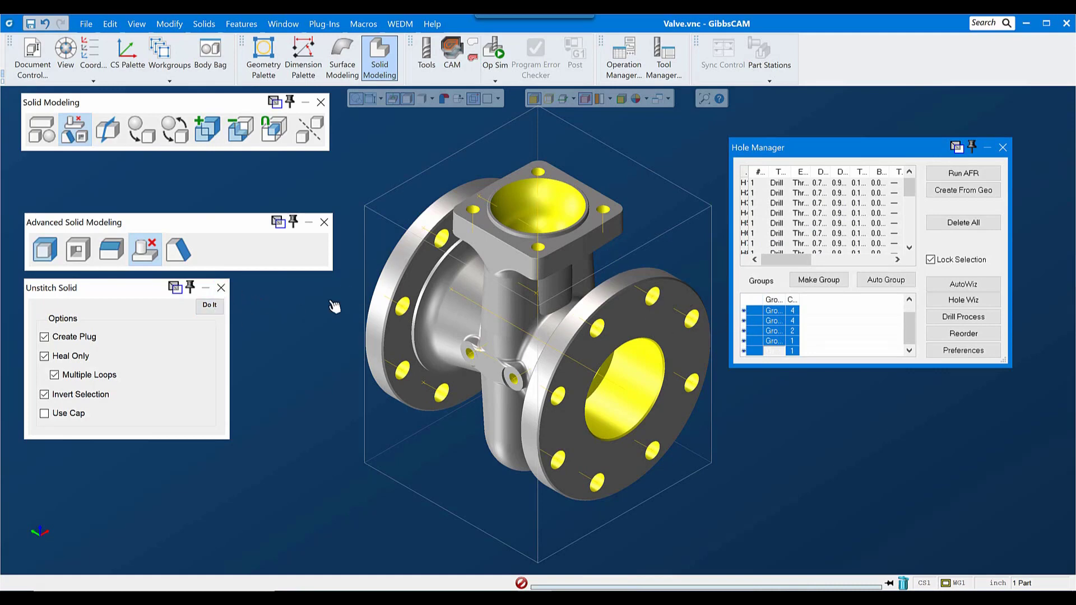
left_click(66, 337)
left_click(209, 307)
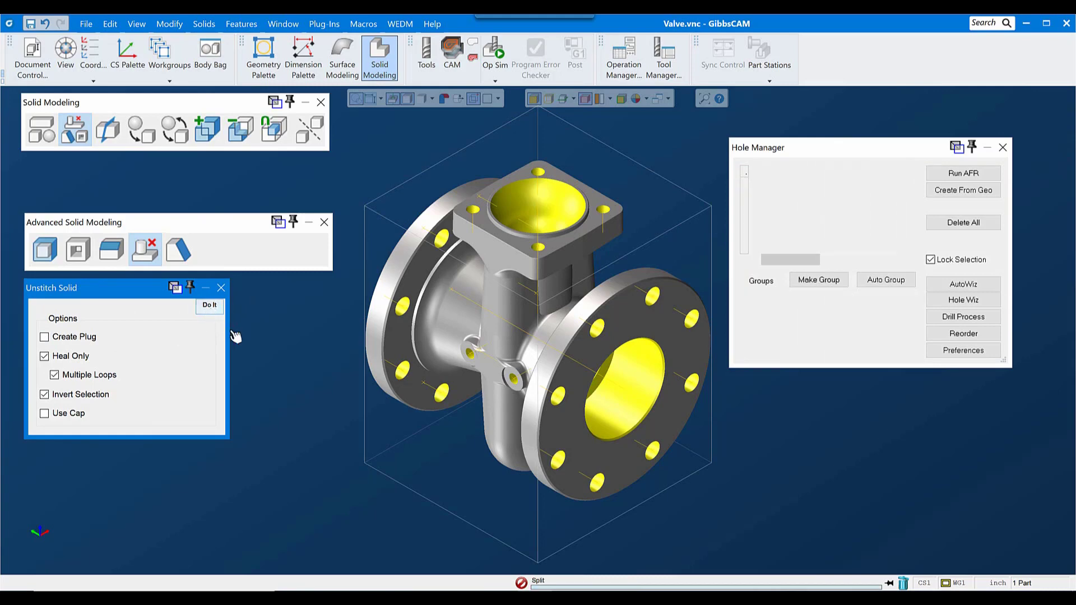